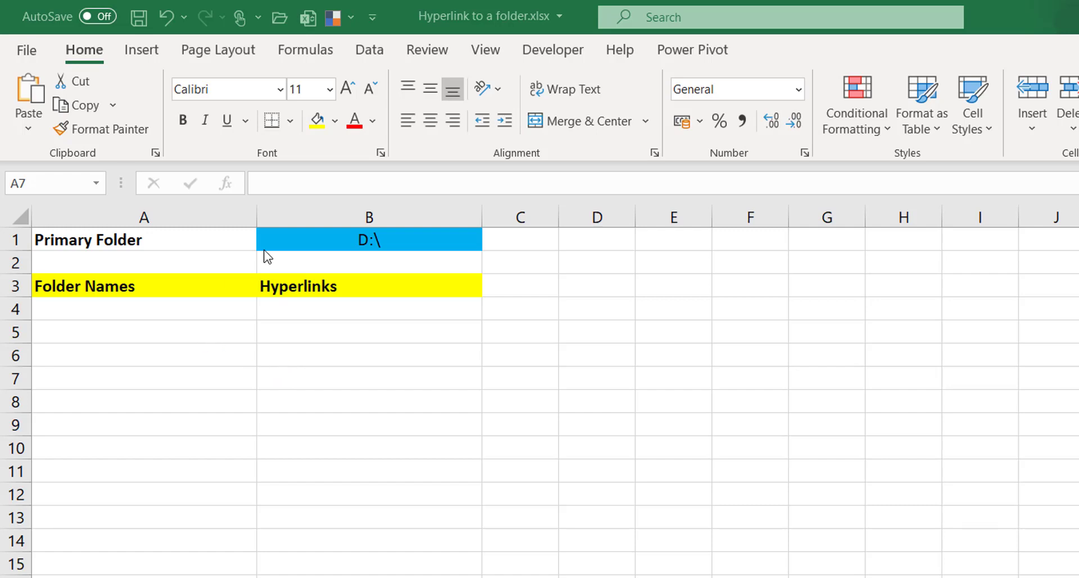
# Compare the primary folder in cell B1 with the folders on drive D: in File Explorer, returning to the workbook
pyautogui.click(333, 235)
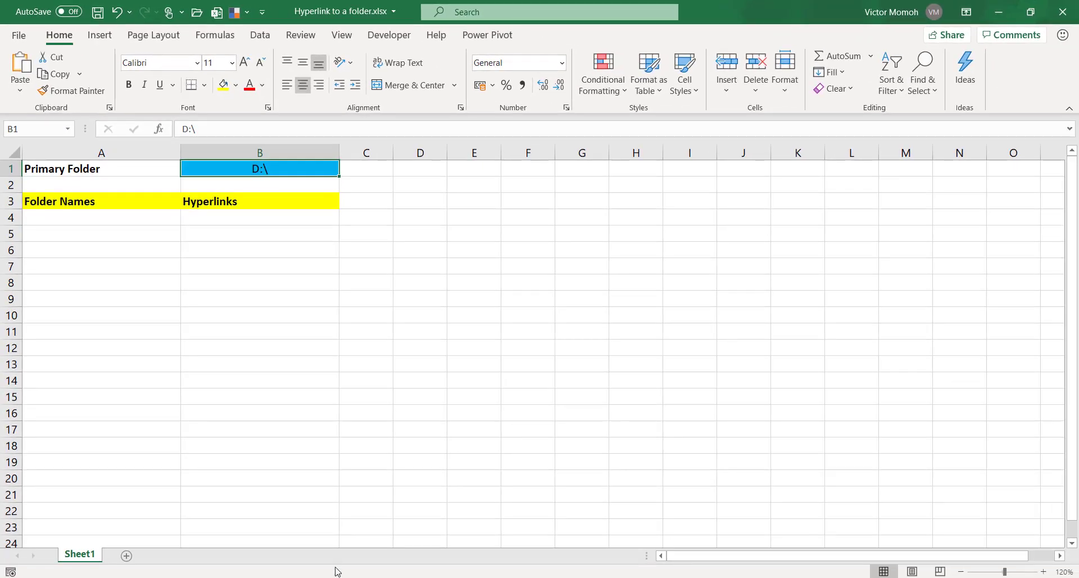
pyautogui.hotkey('alt', 'Tab')
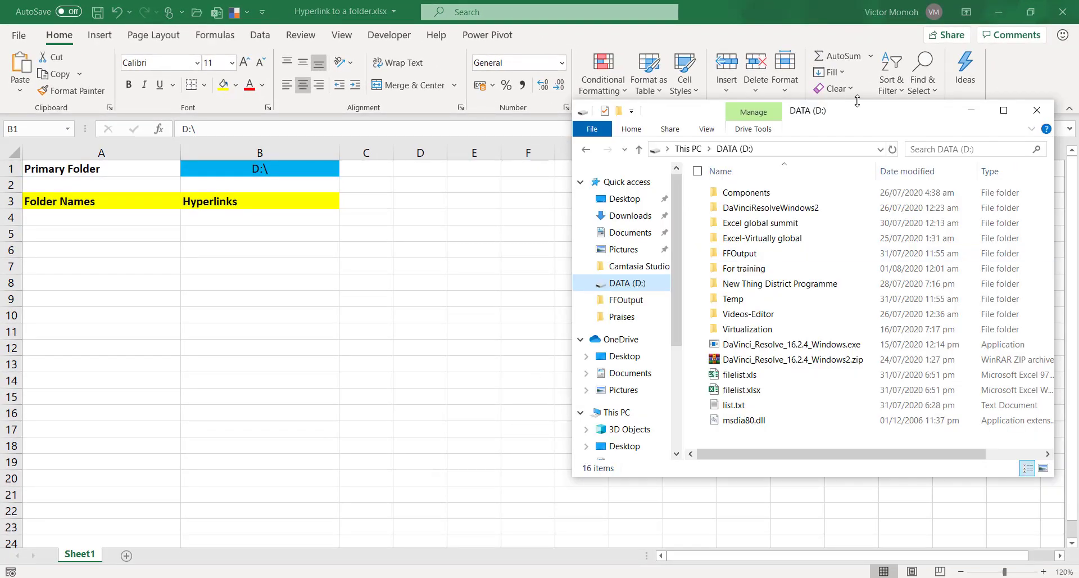
pyautogui.moveTo(869, 123); pyautogui.dragTo(644, 115)
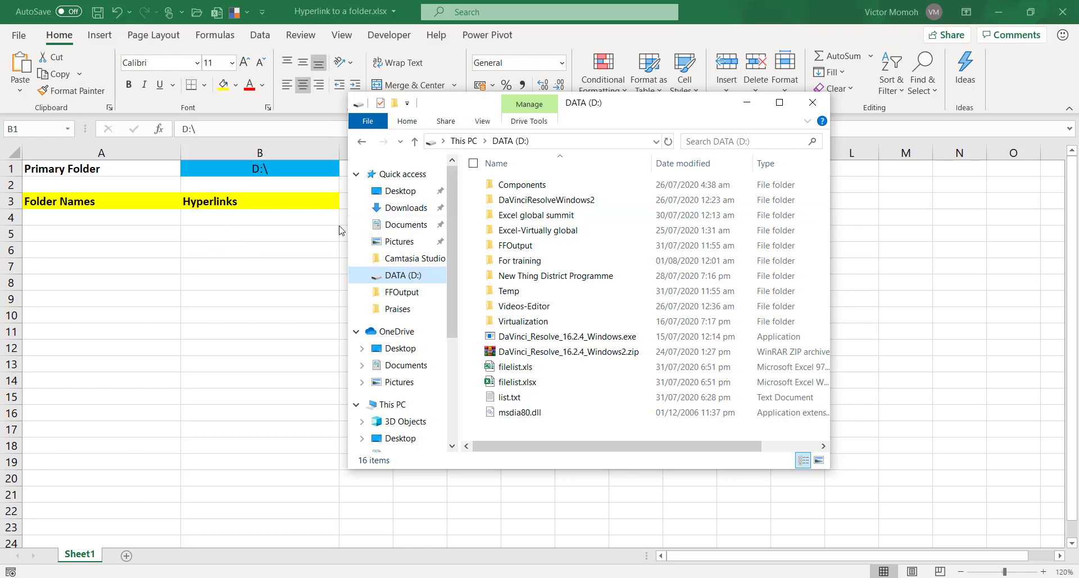
pyautogui.hotkey('alt', 'Tab')
pyautogui.click(205, 224)
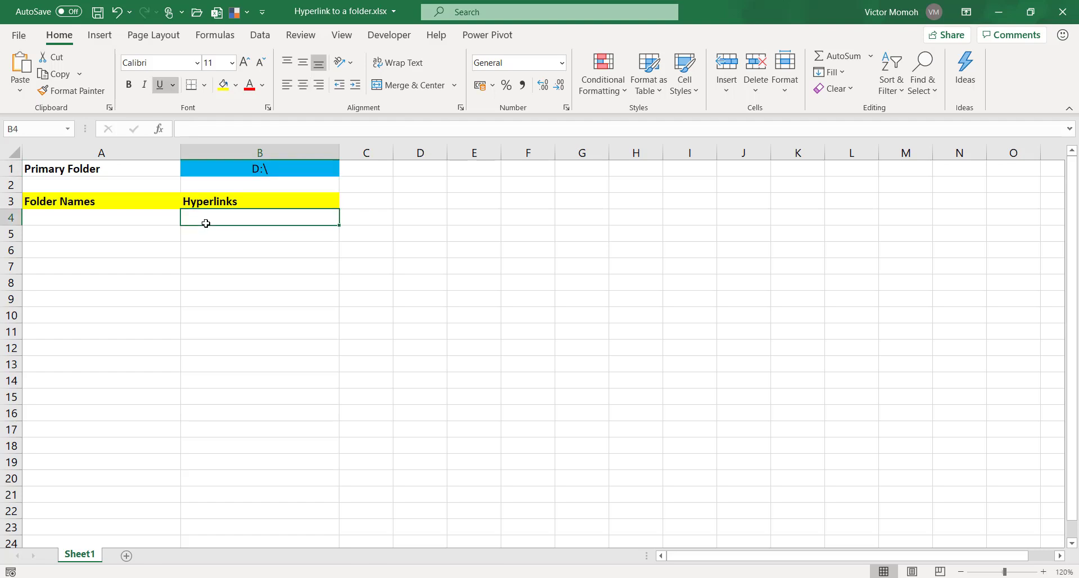
pyautogui.hotkey('ctrl', 'k')
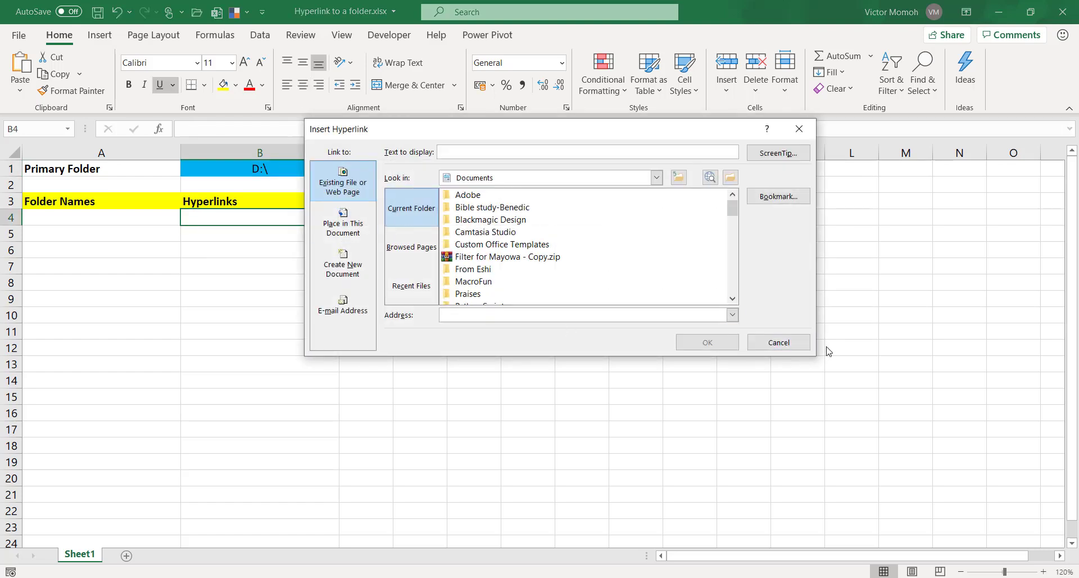
pyautogui.click(793, 346)
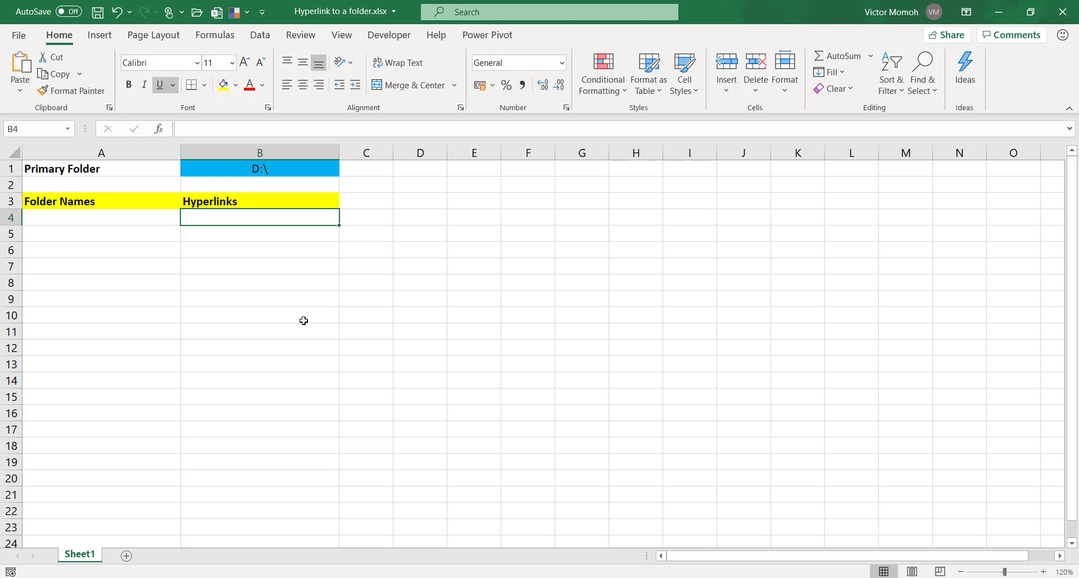
# Open Command Prompt by running cmd and arrange it beside the File Explorer window for drive D:
pyautogui.press('super+r')
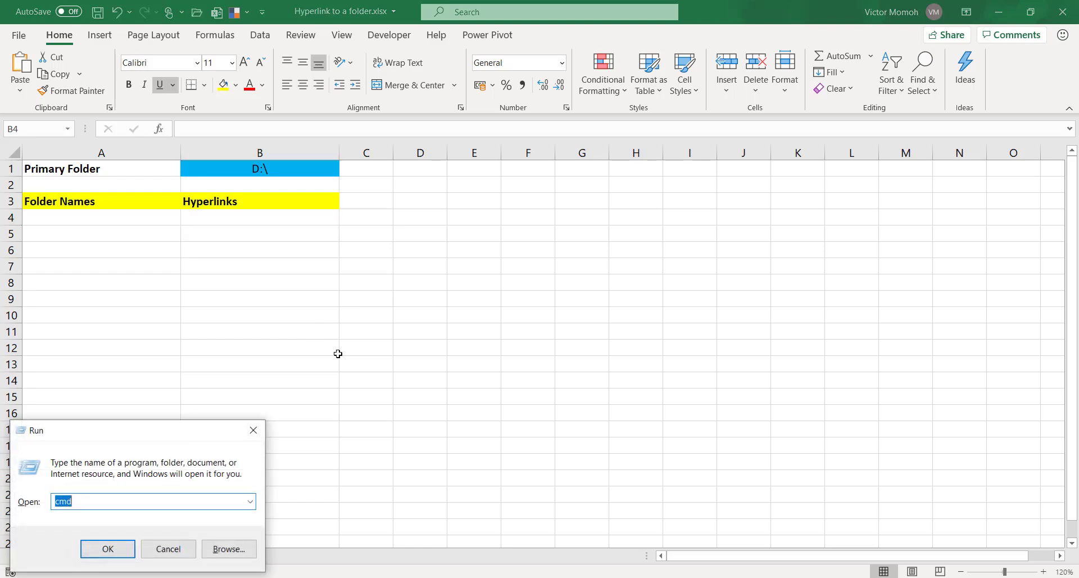
pyautogui.write('cmd')
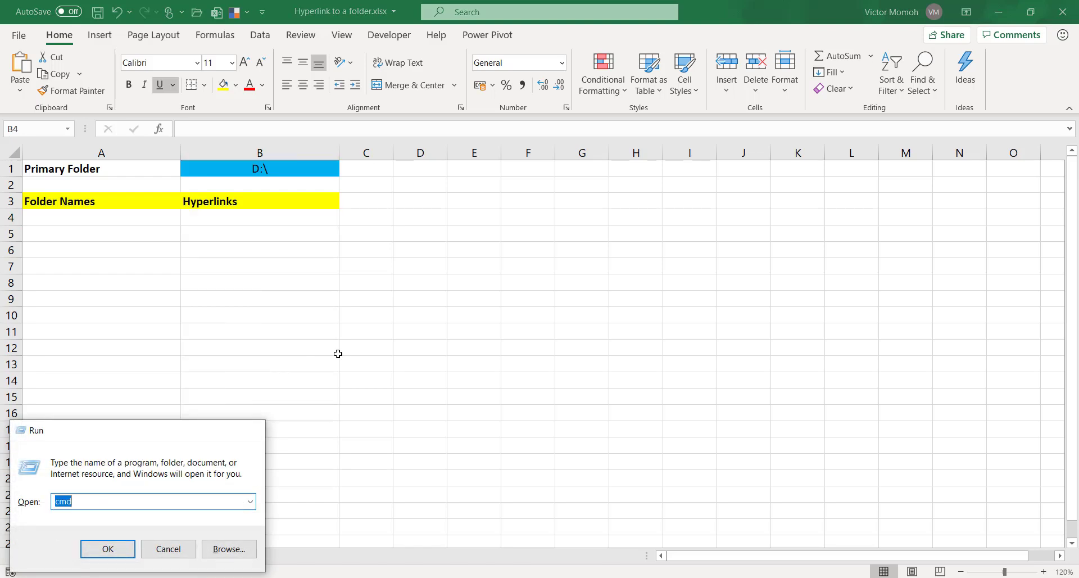
pyautogui.press('Return')
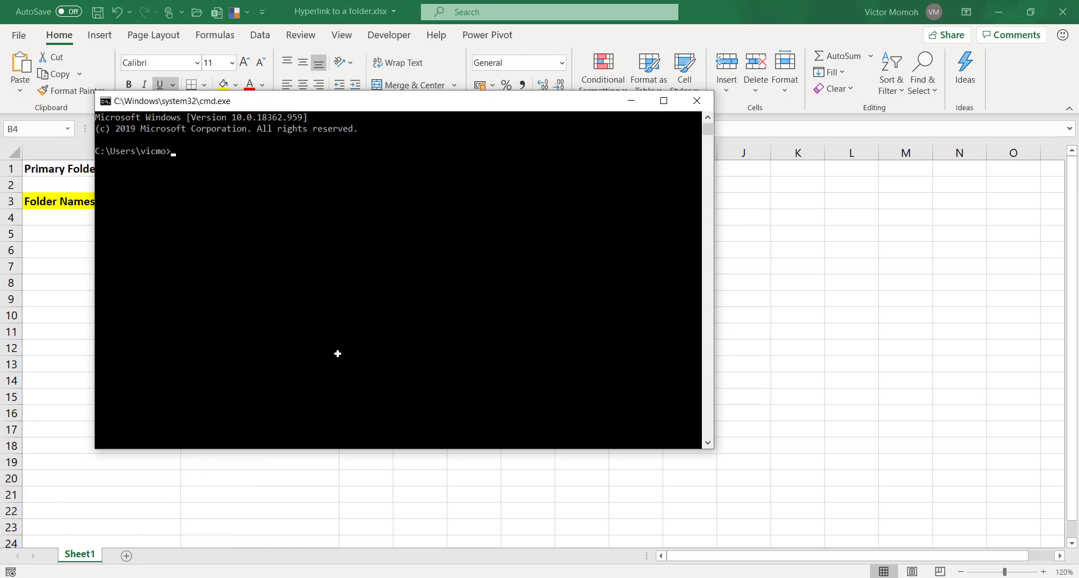
pyautogui.moveTo(456, 105); pyautogui.dragTo(402, 109)
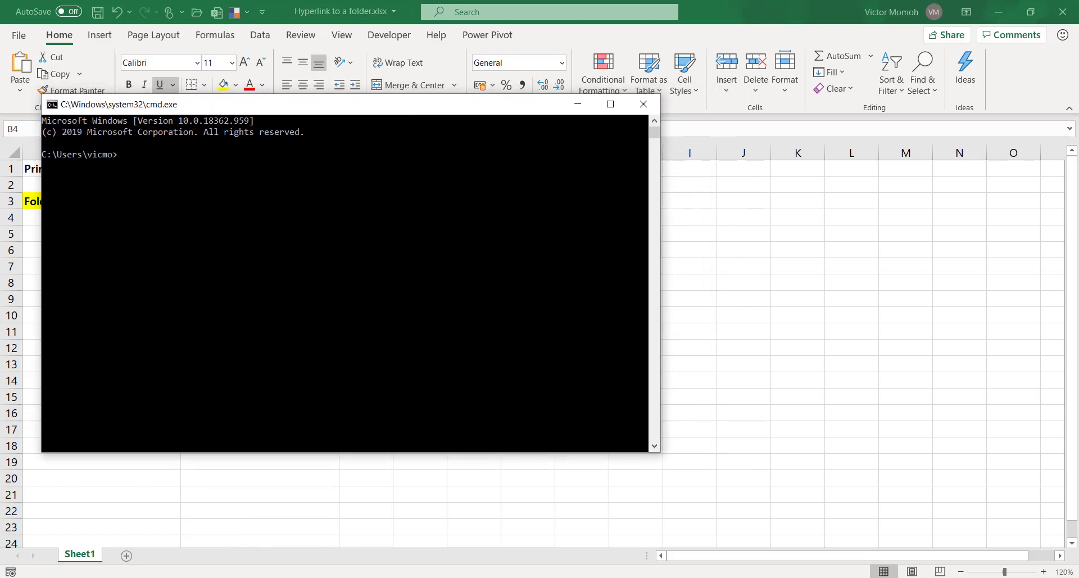
pyautogui.click(365, 528)
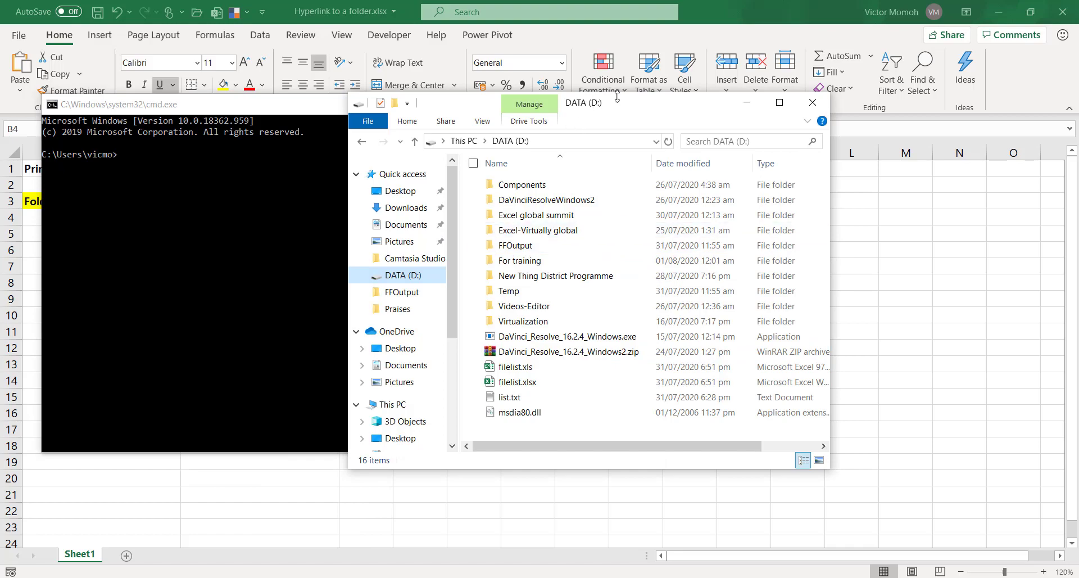
pyautogui.moveTo(624, 104); pyautogui.dragTo(874, 98)
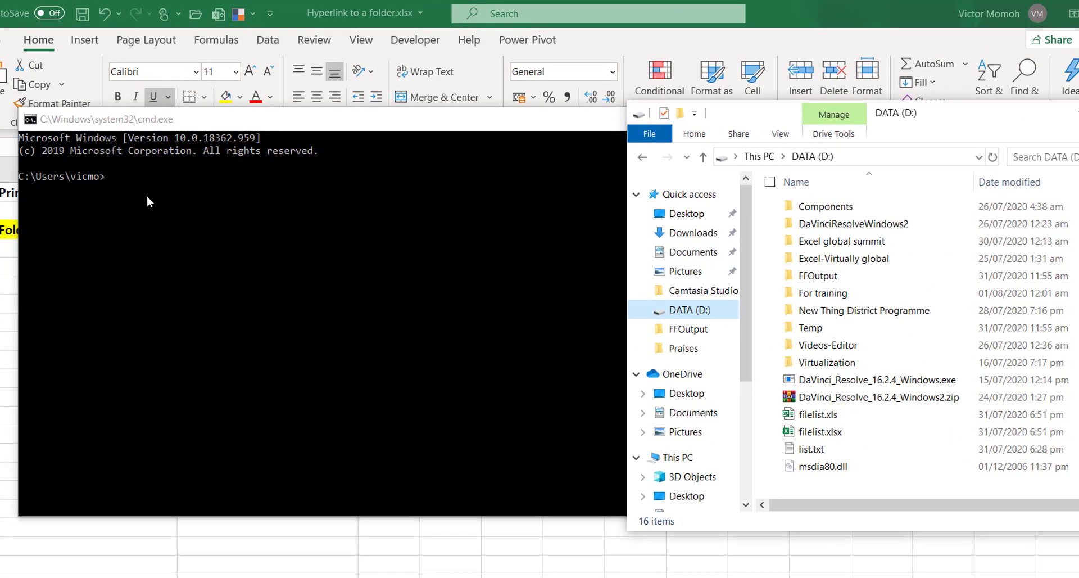
pyautogui.click(147, 196)
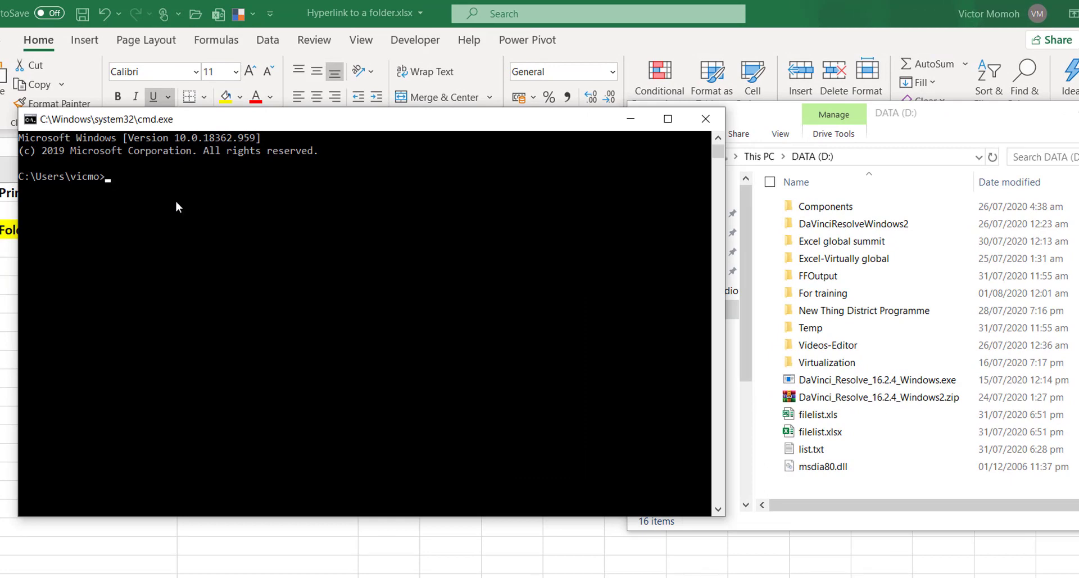
# Switch the prompt to drive D: and list its contents with the dir command
pyautogui.write('D:')
pyautogui.press('Return')
pyautogui.write('dir')
pyautogui.press('Return')
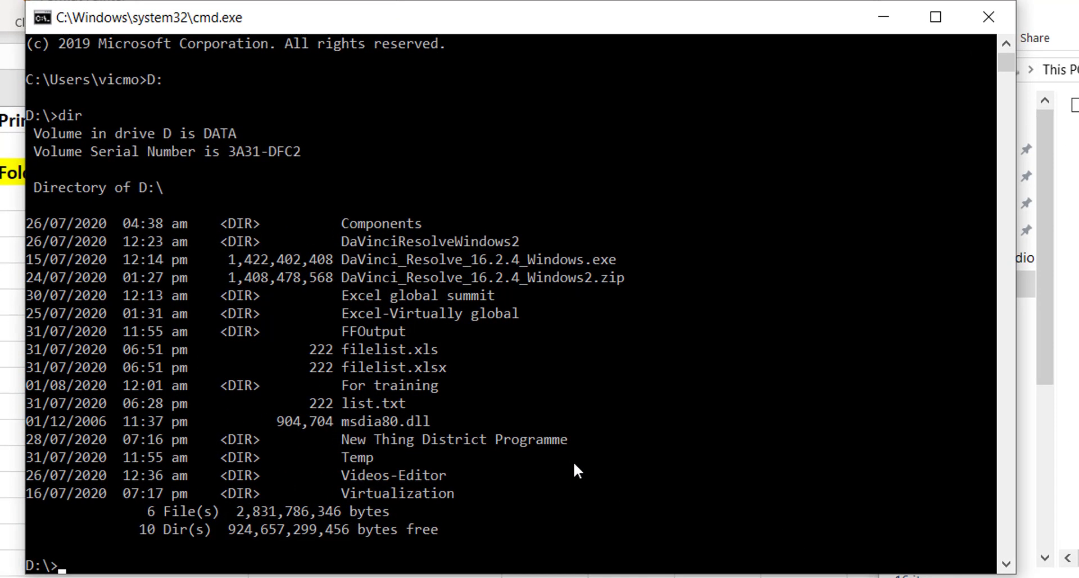
# Display the full help for the dir command with dir /? to examine the attribute options
pyautogui.write('dir')
pyautogui.write('/?')
pyautogui.press('Return')
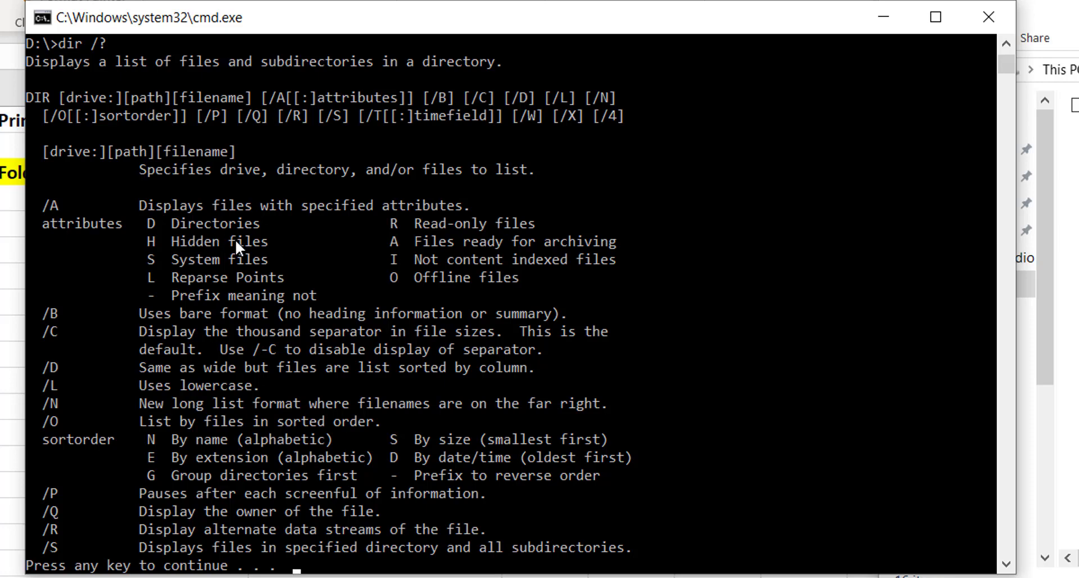
pyautogui.press('space')
# List only the directories on drive D: with the command Dir /AD
pyautogui.write('Dir /')
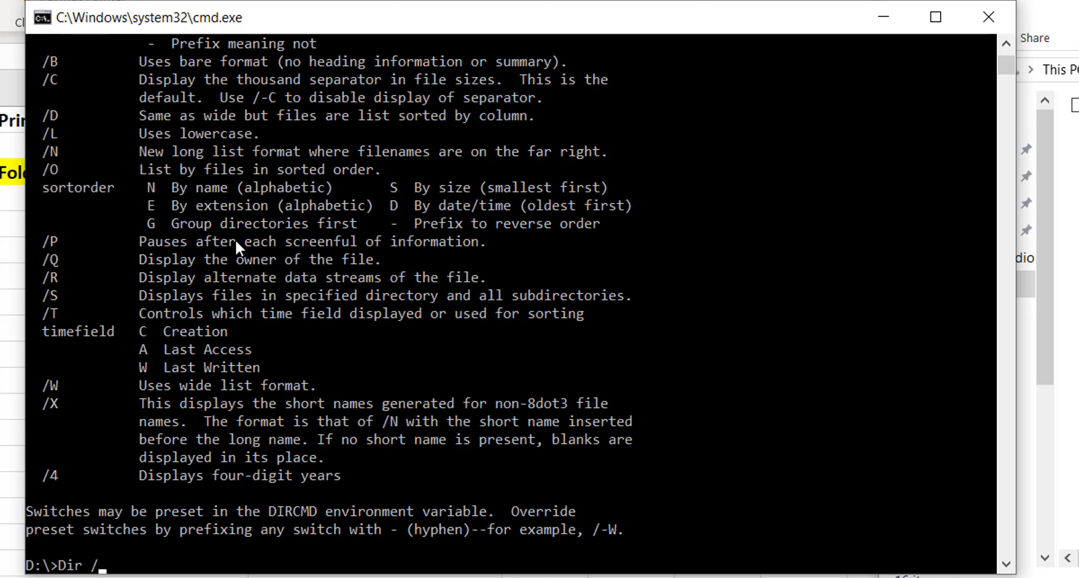
pyautogui.write('AD')
pyautogui.press('Return')
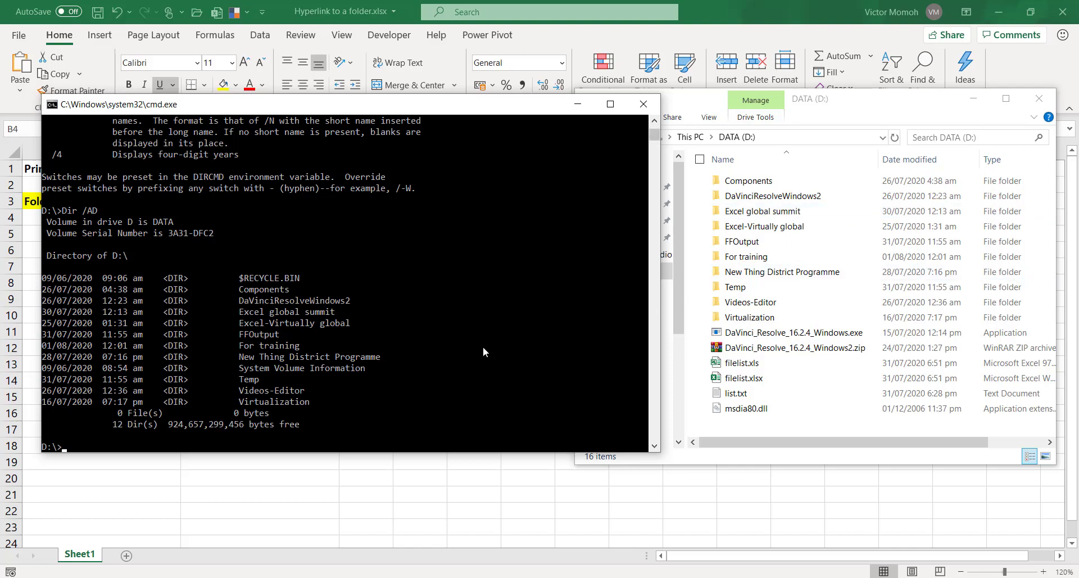
# Review the dir /? help again and try to exclude hidden directories with dir /AD -H
pyautogui.write('dir /?')
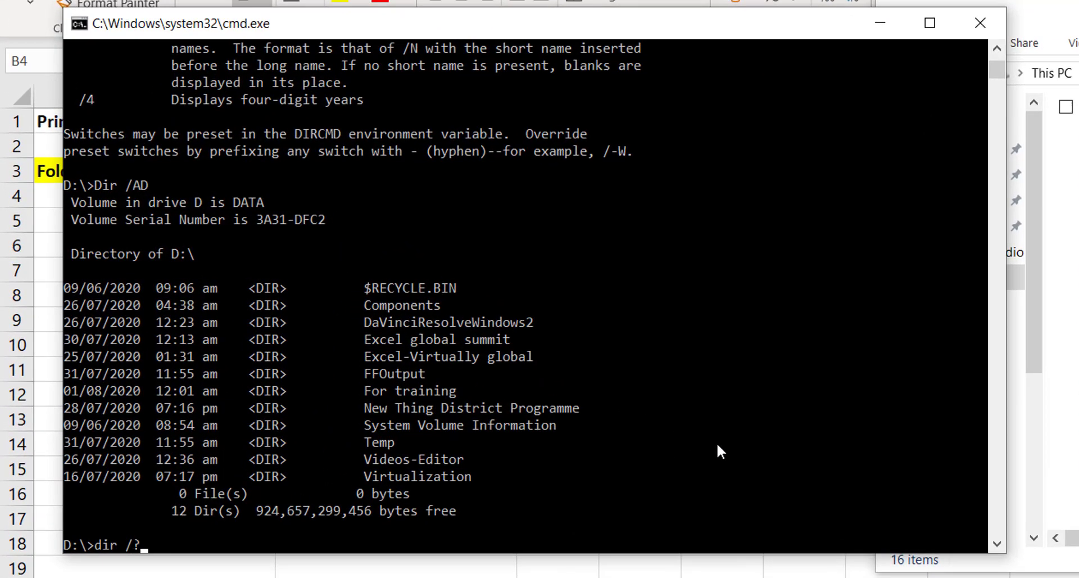
pyautogui.press('Return')
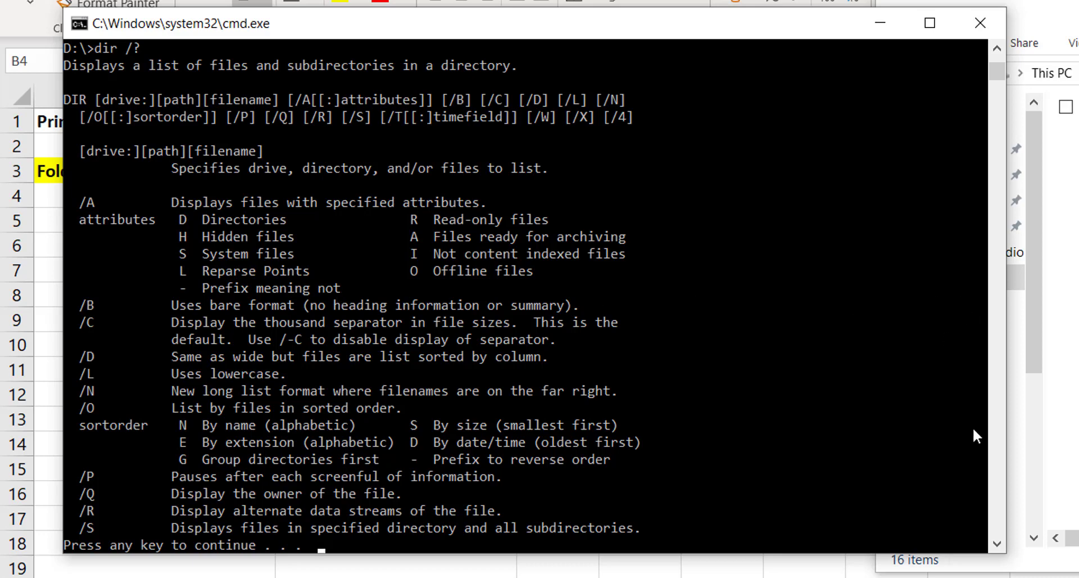
pyautogui.press('Return')
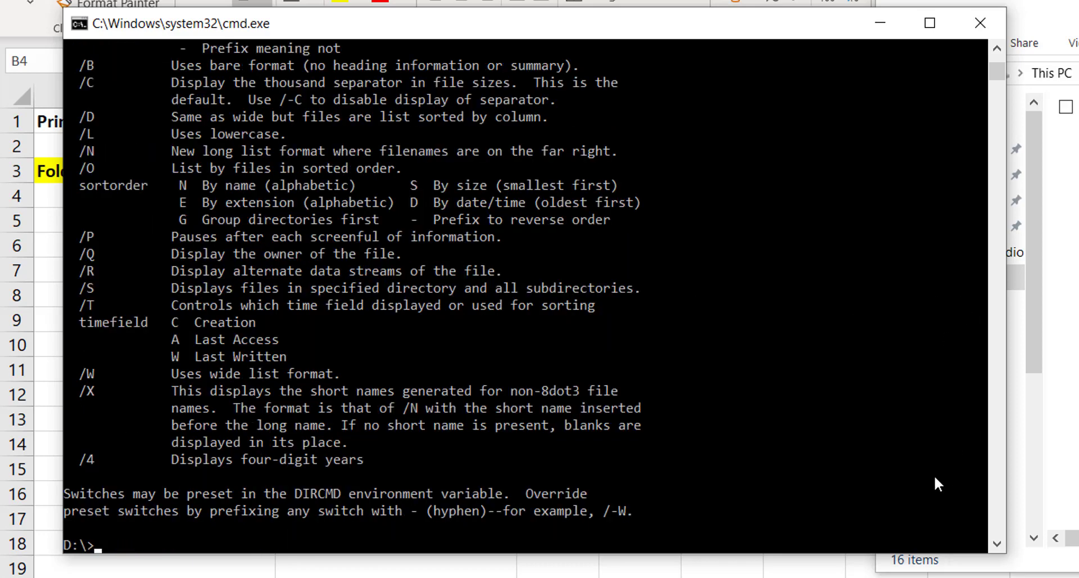
pyautogui.write('dir /AD -H')
pyautogui.press('Return')
# Recall the last command, remove the space before the hyphen and run it as dir /AD-H
pyautogui.press('Up')
pyautogui.press('Left')
pyautogui.press('Left')
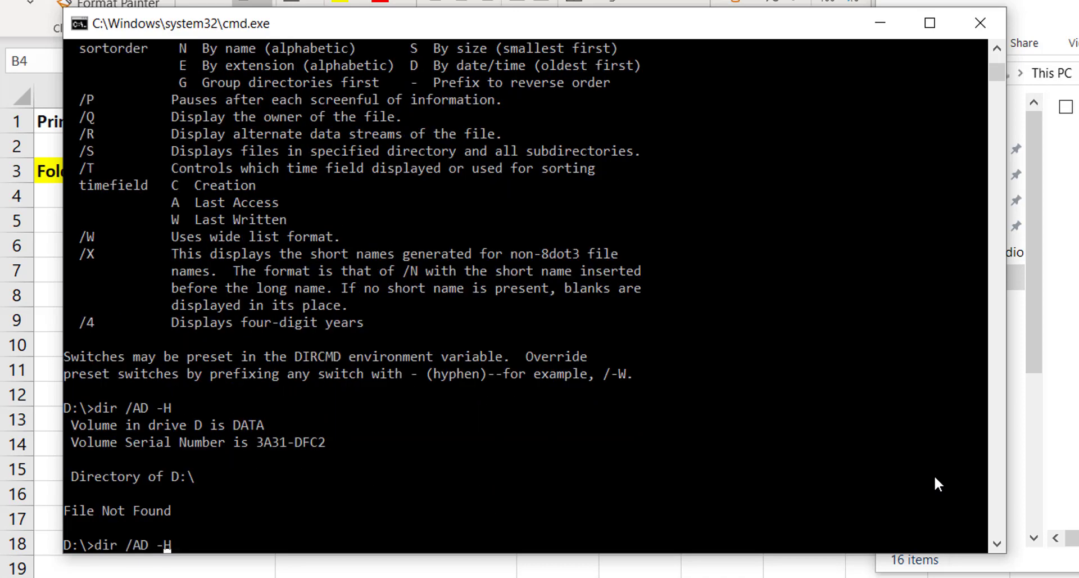
pyautogui.press('BackSpace')
pyautogui.press('Return')
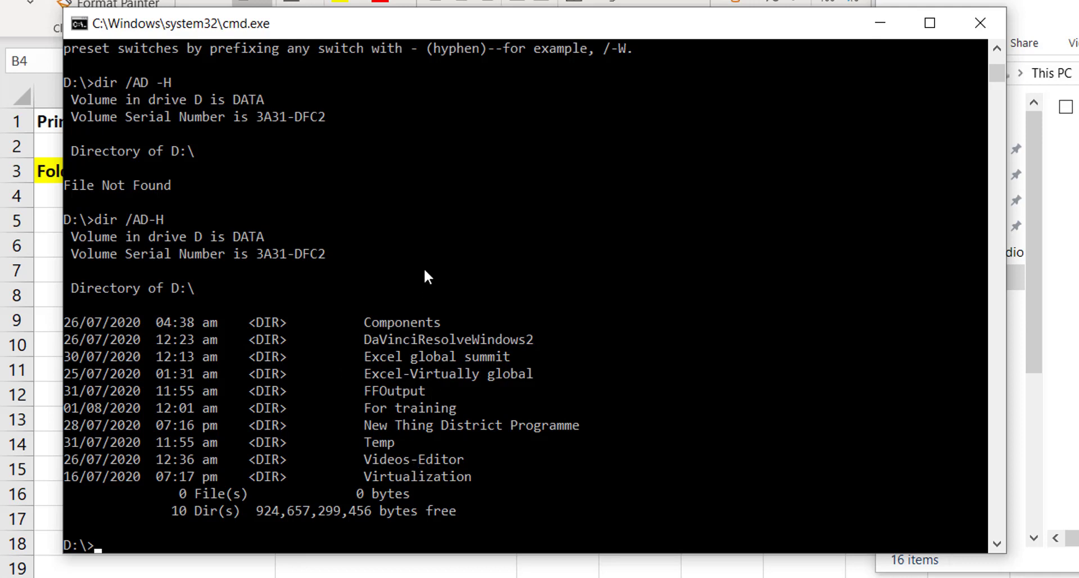
# Page through the dir /? help to examine the switch for the bare listing format
pyautogui.write('dir /?')
pyautogui.press('Return')
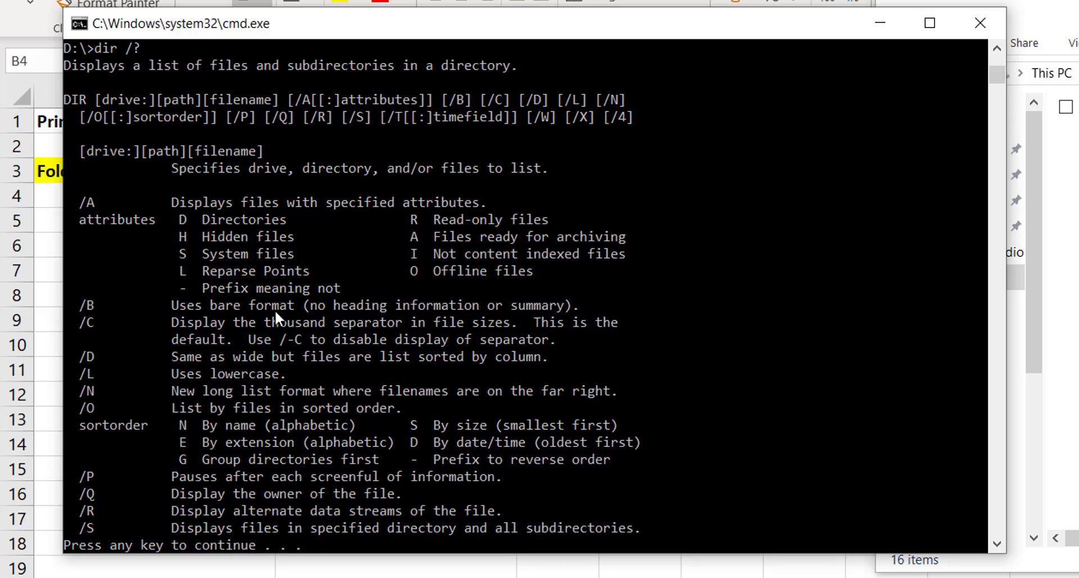
pyautogui.press('Return')
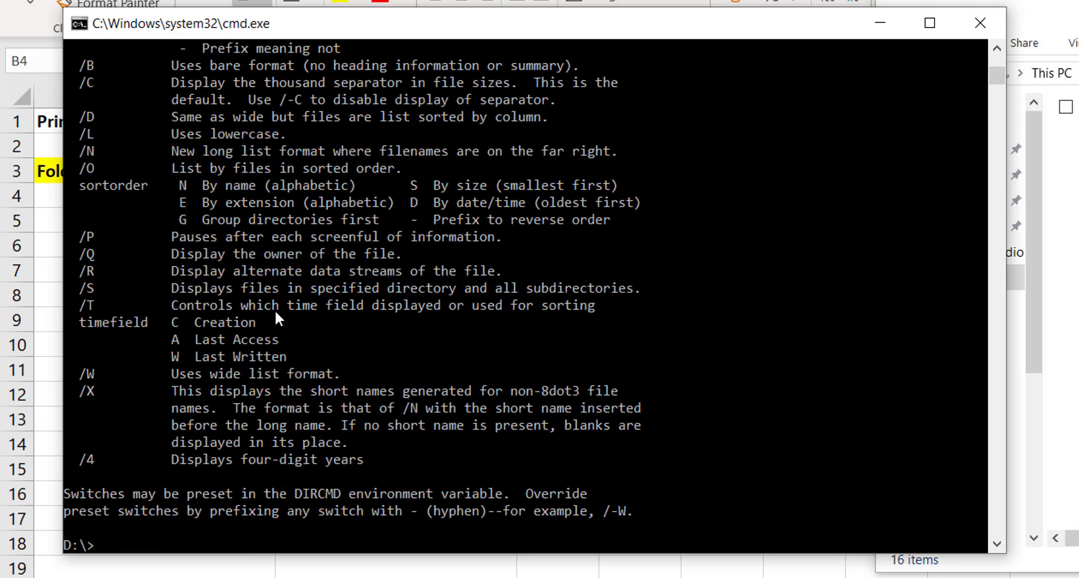
# Run Dir /AD-H /B and copy the listed folder names from Components through Virtualization
pyautogui.write('Dir /AD-H /B')
pyautogui.press('Return')
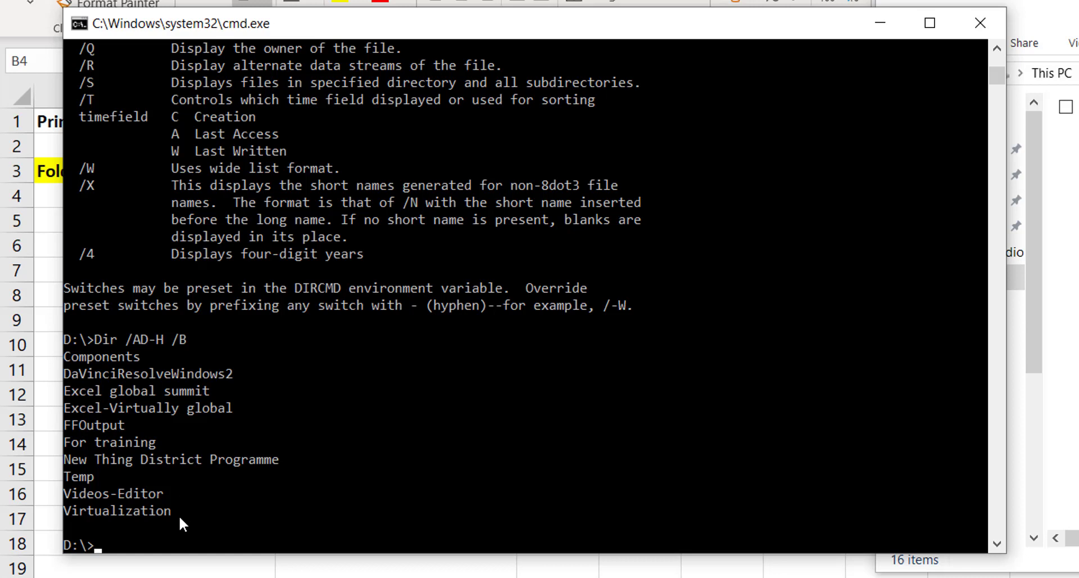
pyautogui.moveTo(180, 513); pyautogui.dragTo(58, 359)
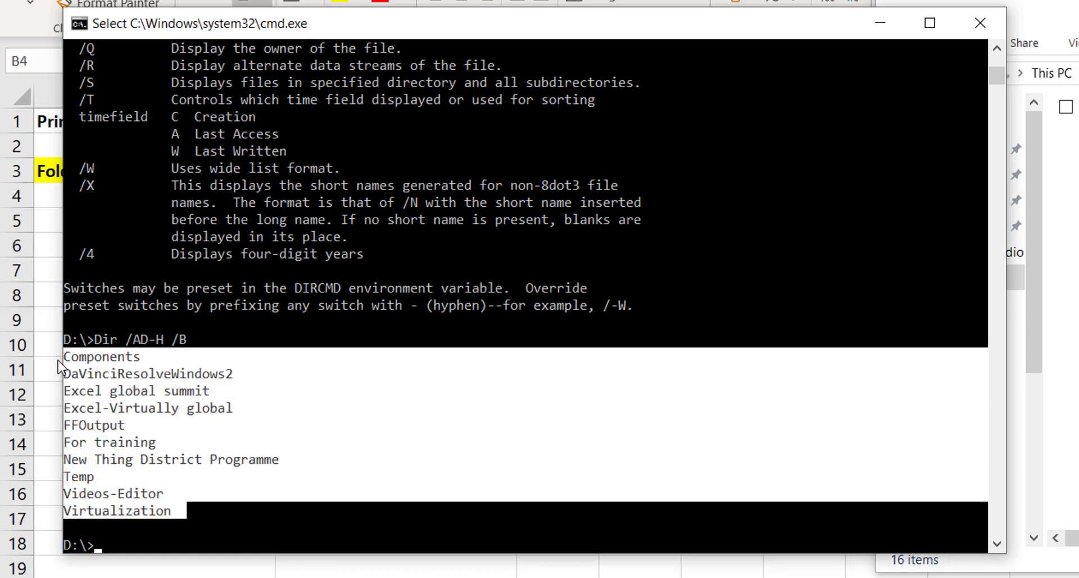
pyautogui.press('Return')
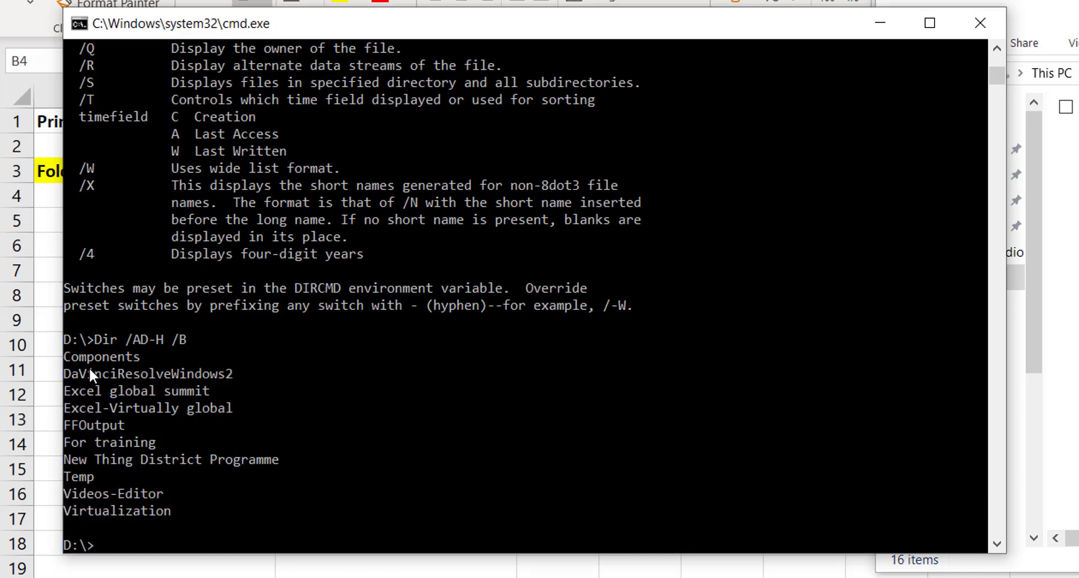
# Switch back to the Excel workbook and paste the copied folder names into the Folder Names column starting at A4
pyautogui.click(48, 197)
pyautogui.click(48, 195)
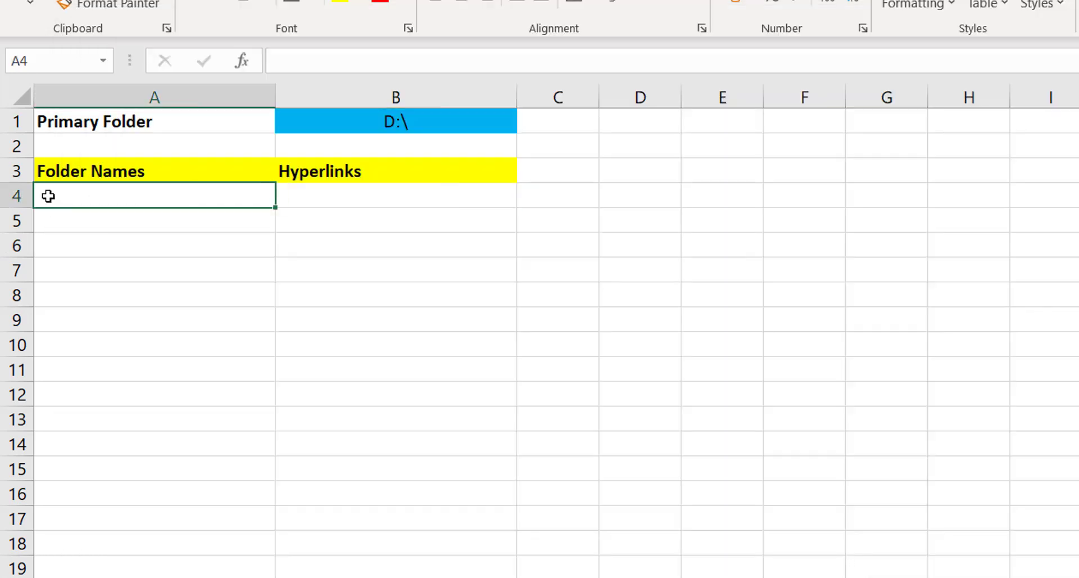
pyautogui.write('Components DaVinciResolveWindows2 Excel global summit Excel-Virtually global FFOutput For training New Thing District Programme Temp Videos-Editor Virtualization')
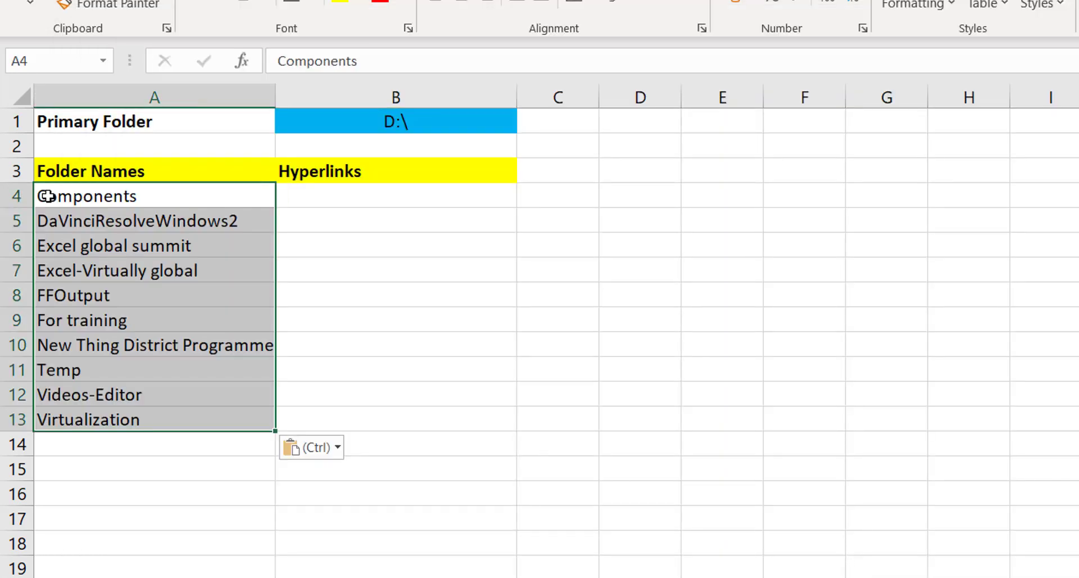
pyautogui.press('Down')
pyautogui.press('Down')
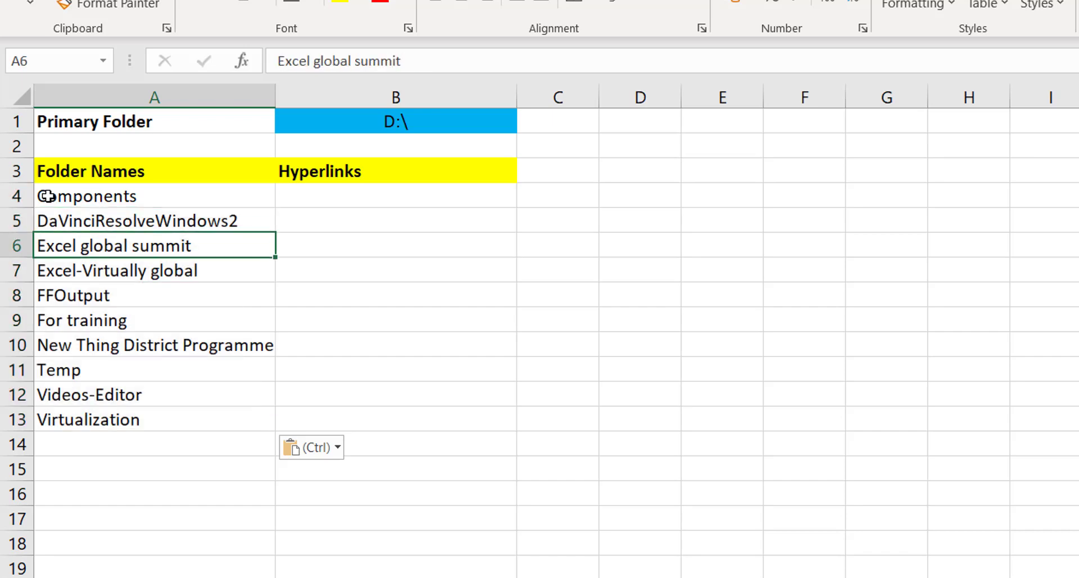
pyautogui.press('Escape')
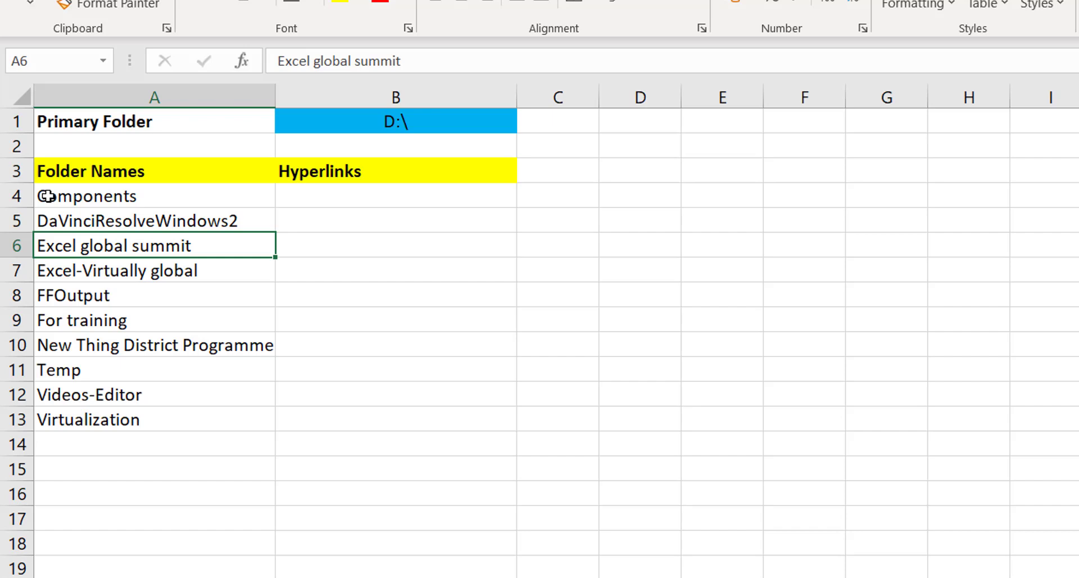
pyautogui.press('Up')
pyautogui.press('Up')
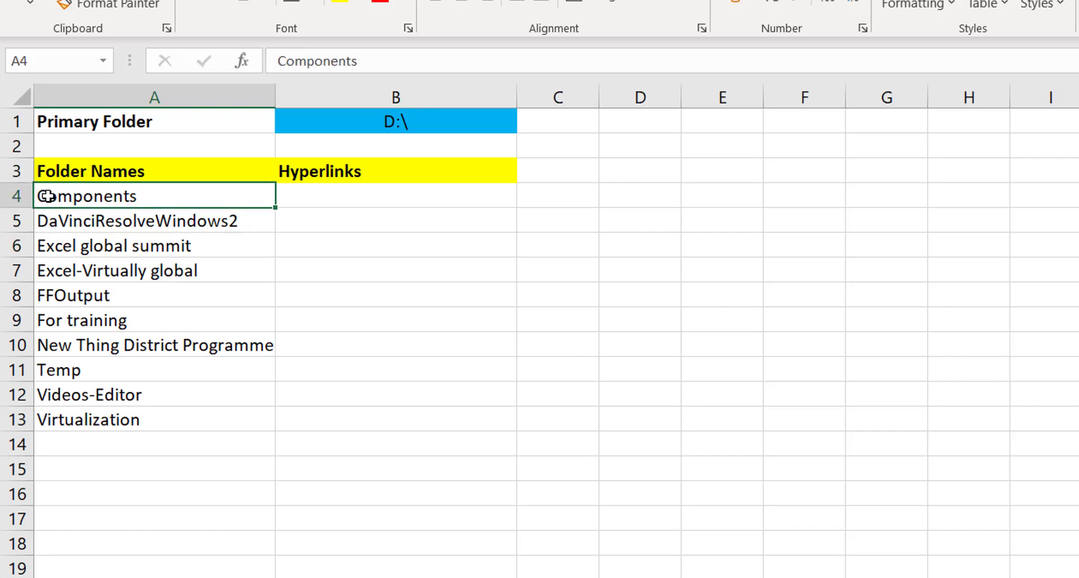
# Begin a HYPERLINK formula in cell B4, beside the Components folder name
pyautogui.press('Right')
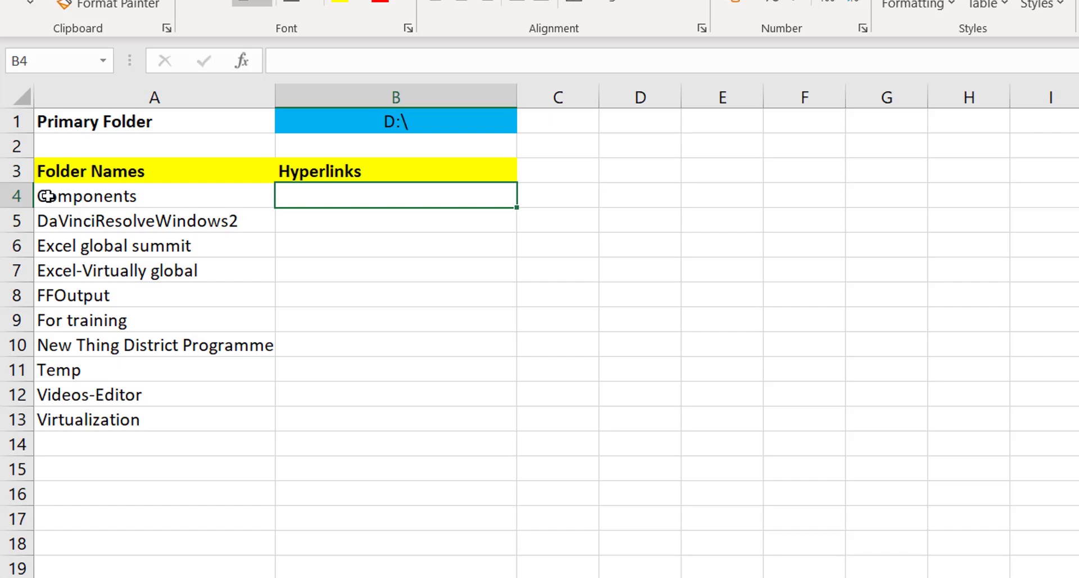
pyautogui.write('=hype')
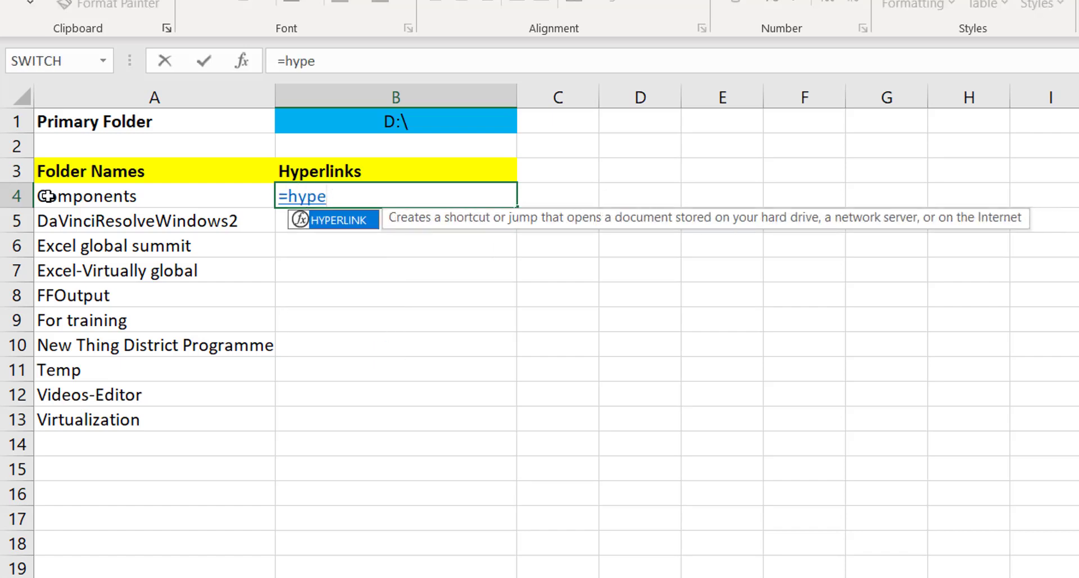
pyautogui.press('Tab')
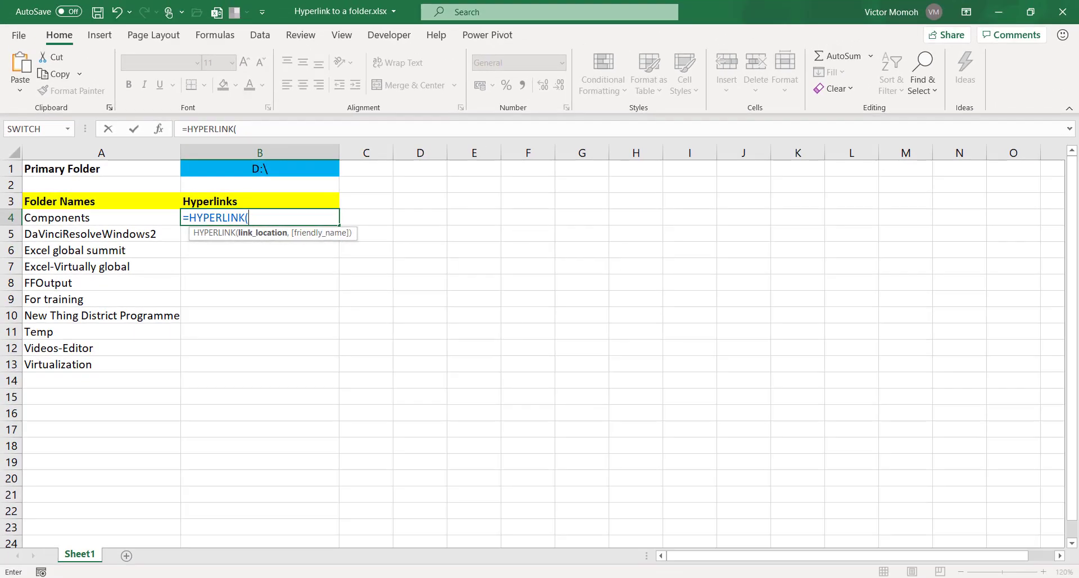
# Switch to File Explorer, examine how the paths of Components and DaVinciResolveWindows2 on drive D: are built, and return to the Excel workbook
pyautogui.hotkey('alt', 'Tab')
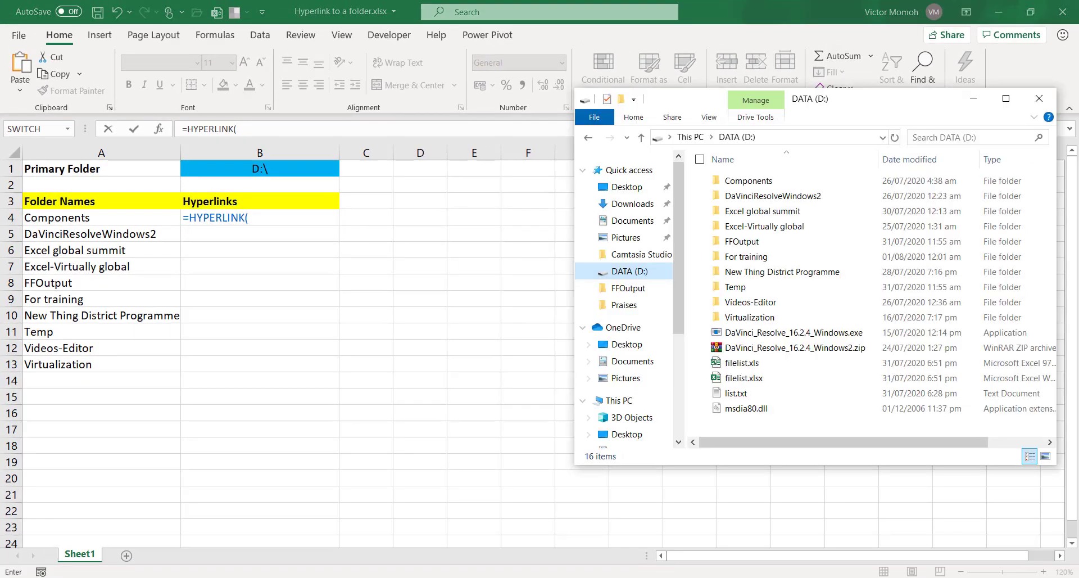
pyautogui.moveTo(871, 102); pyautogui.dragTo(798, 108)
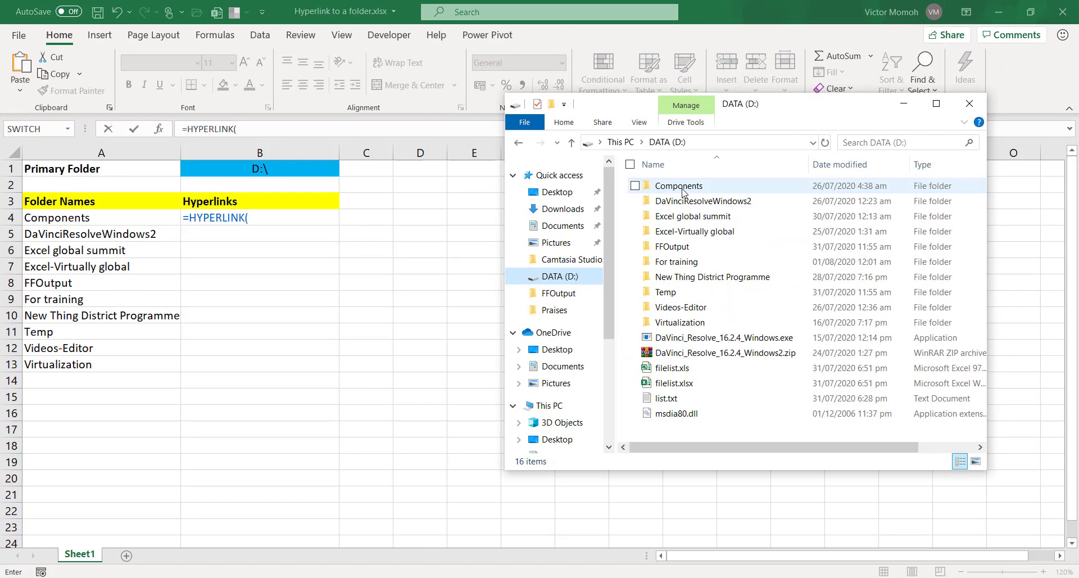
pyautogui.doubleClick(680, 185)
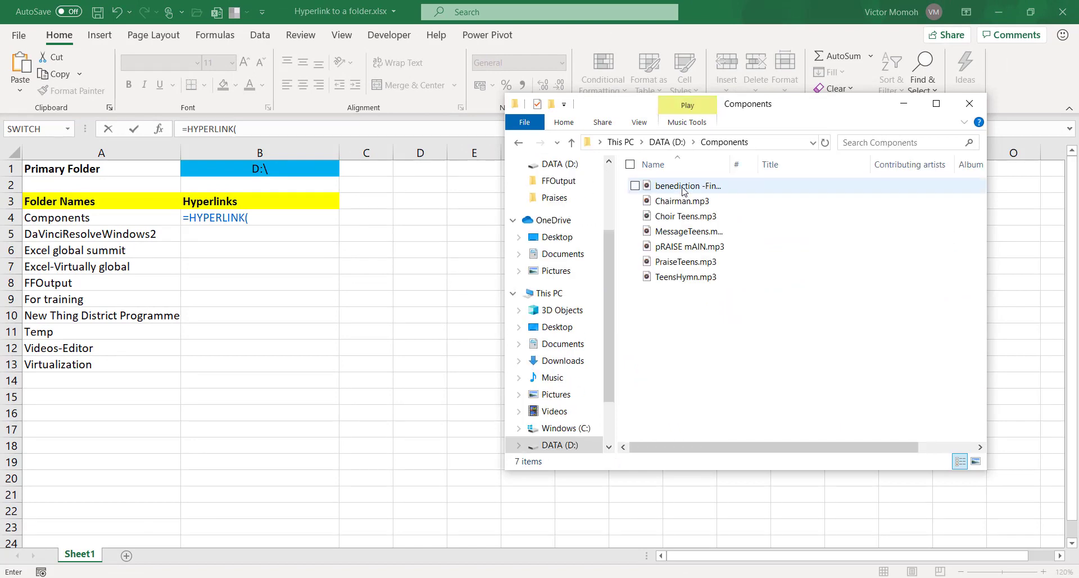
pyautogui.click(779, 142)
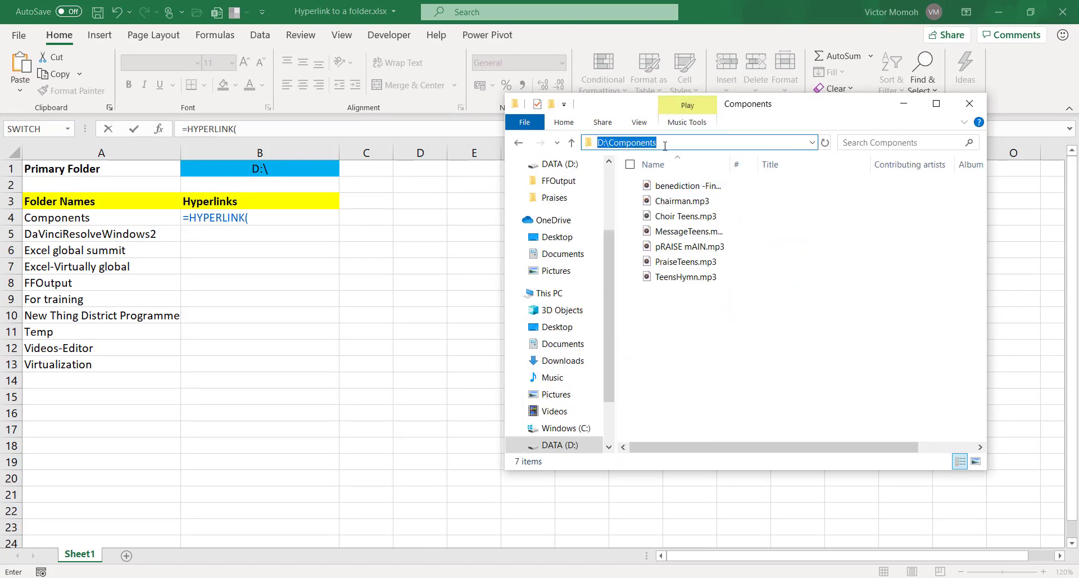
pyautogui.click(516, 145)
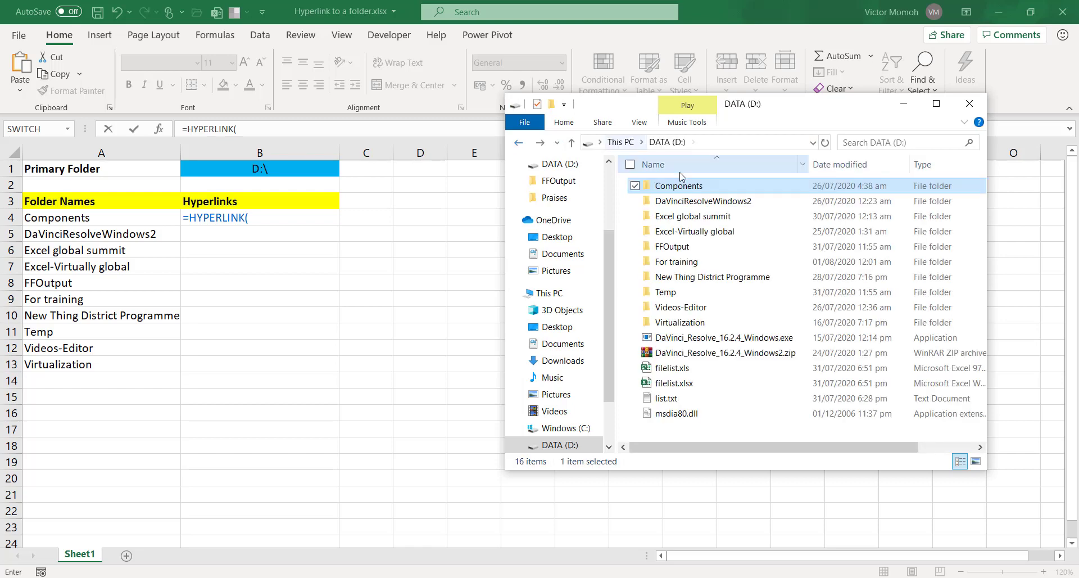
pyautogui.doubleClick(703, 201)
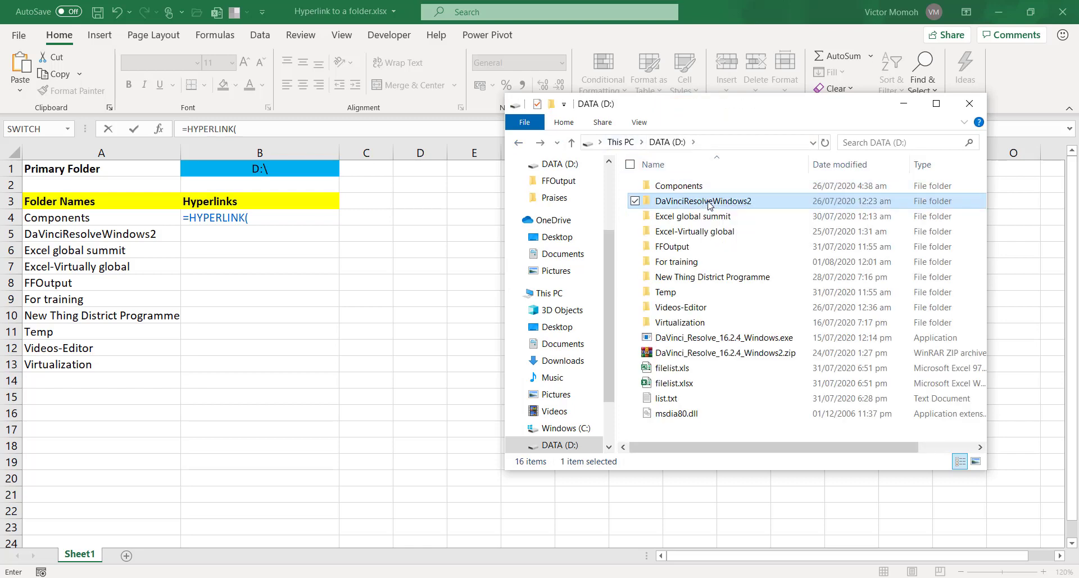
pyautogui.click(520, 143)
pyautogui.click(542, 42)
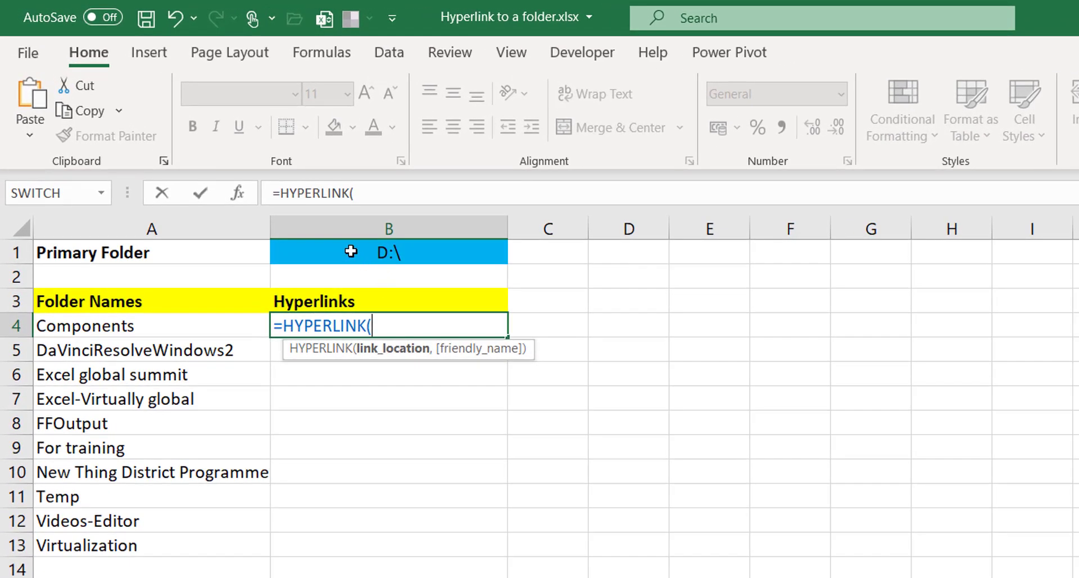
# Complete the HYPERLINK formula in B4 with B1&A4 as the link location and A4 as the friendly name
pyautogui.click(351, 251)
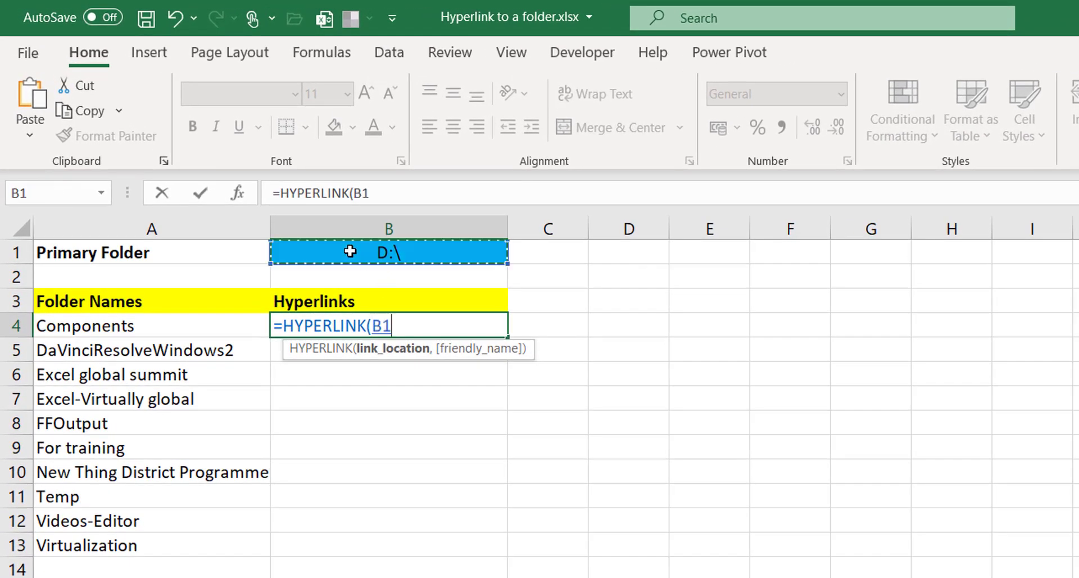
pyautogui.write('&')
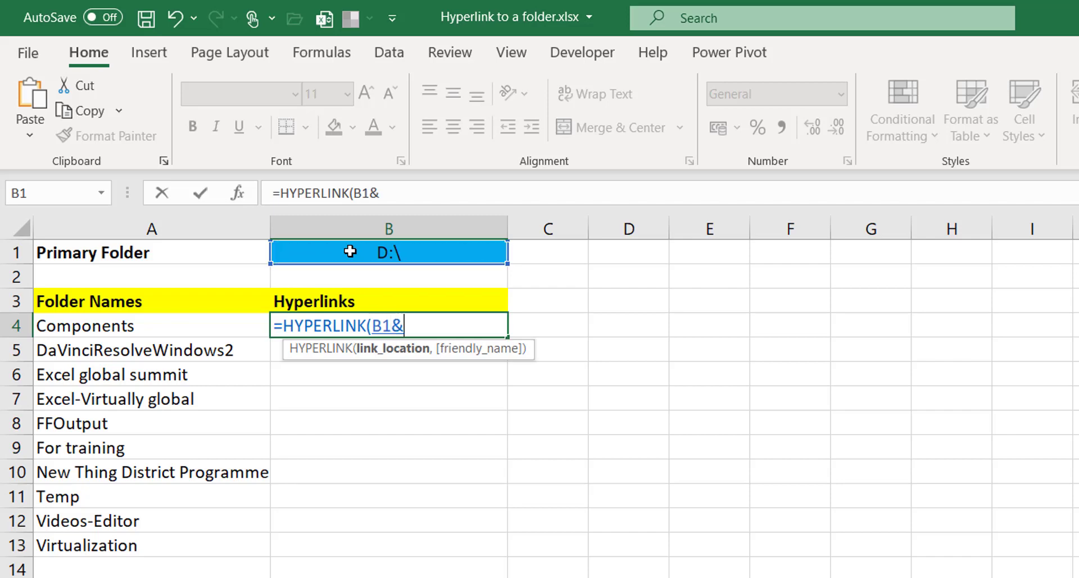
pyautogui.click(144, 328)
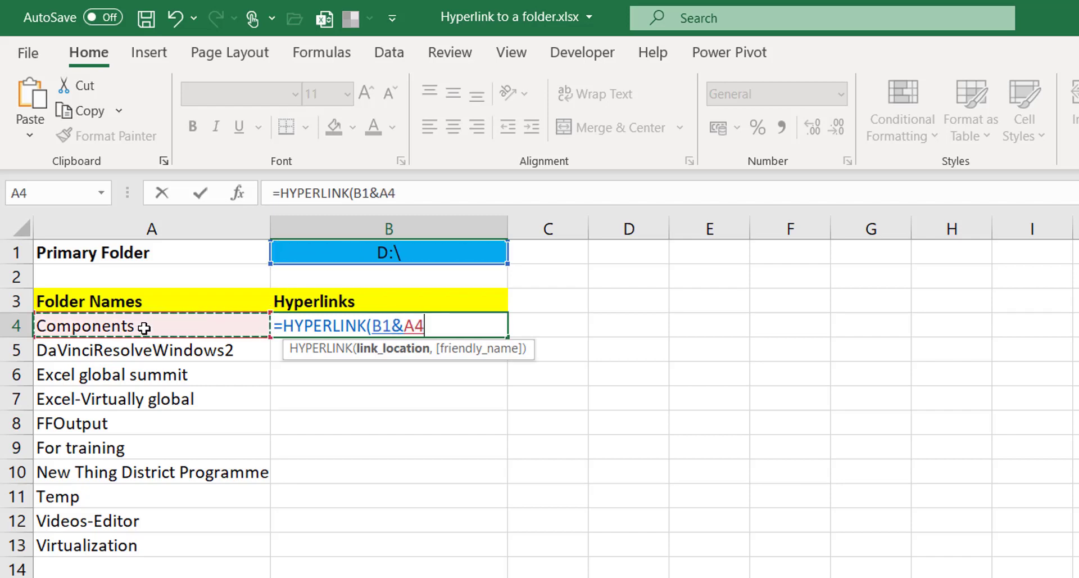
pyautogui.write(',')
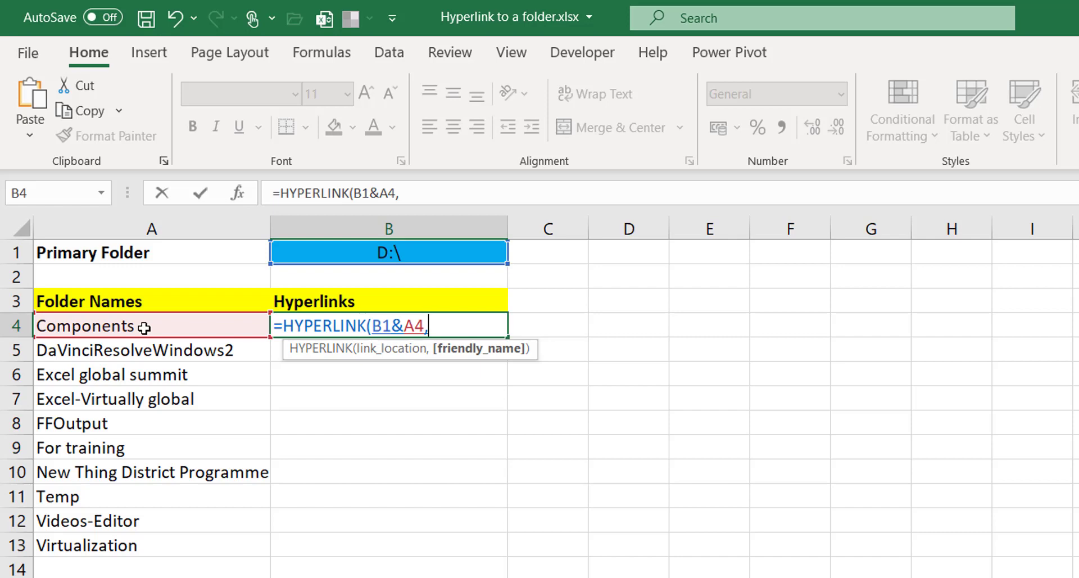
pyautogui.click(145, 327)
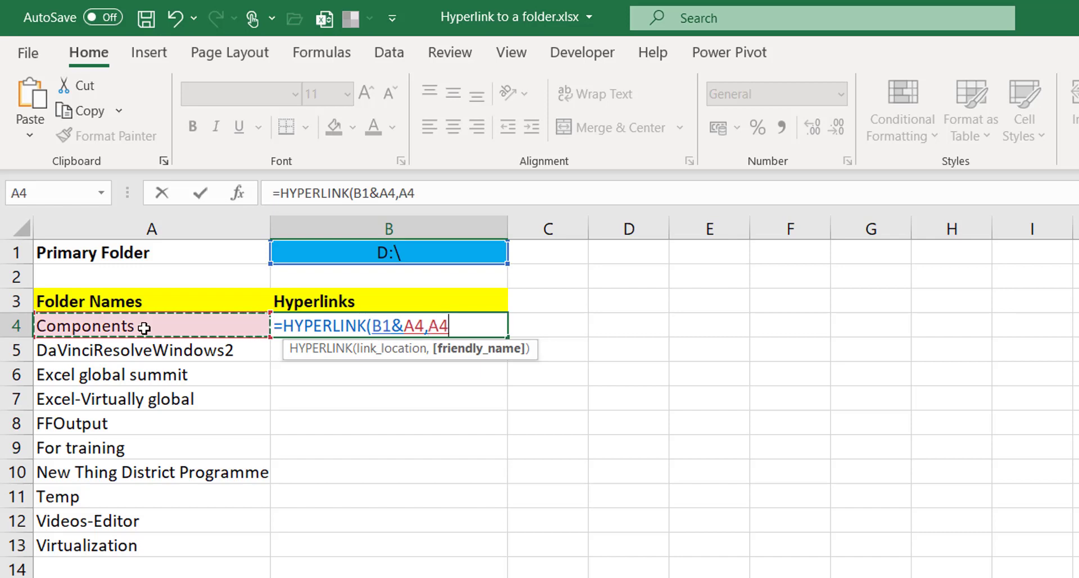
pyautogui.write(')')
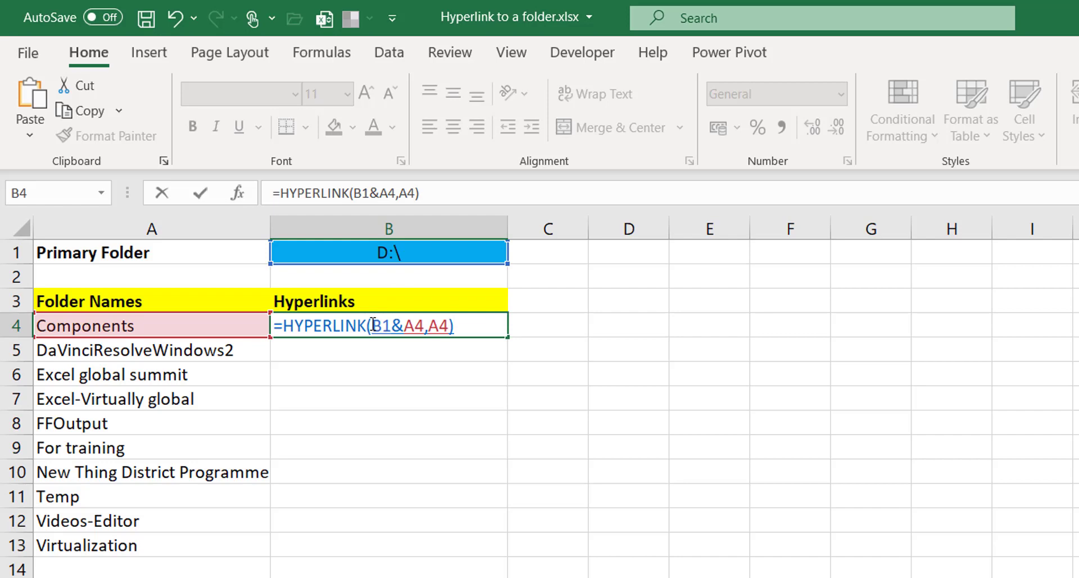
# Make the B1 reference absolute as $B$1 in the B4 formula and fill the formula down to B13
pyautogui.moveTo(373, 325); pyautogui.dragTo(393, 324)
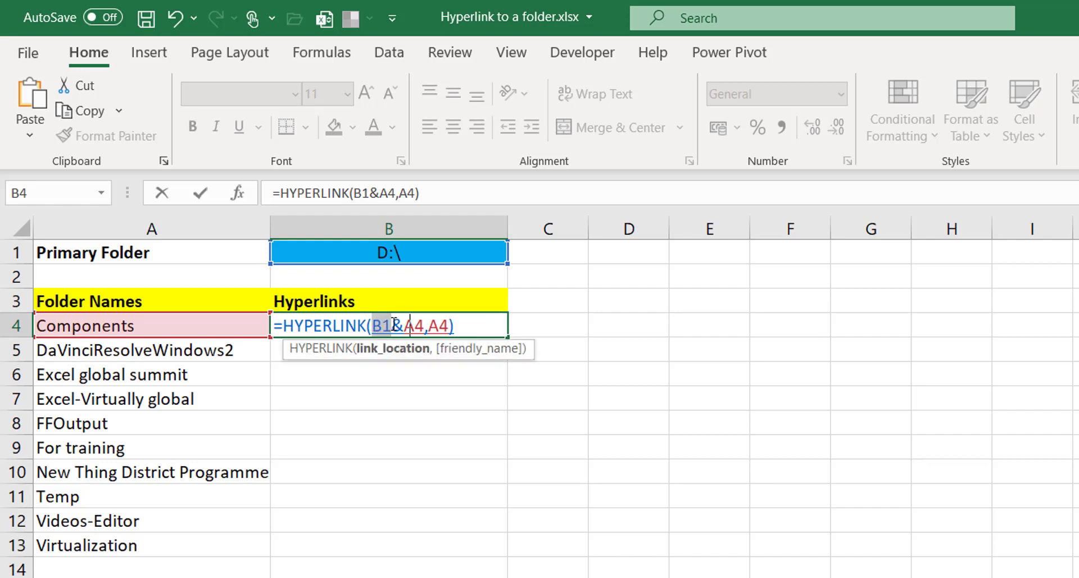
pyautogui.press('F4')
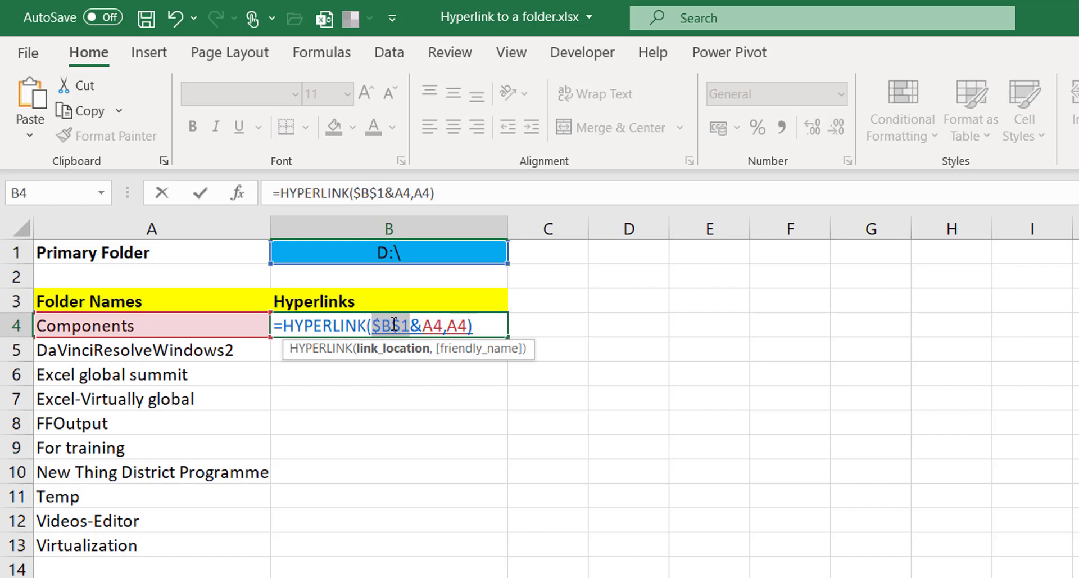
pyautogui.hotkey('ctrl', 'Return')
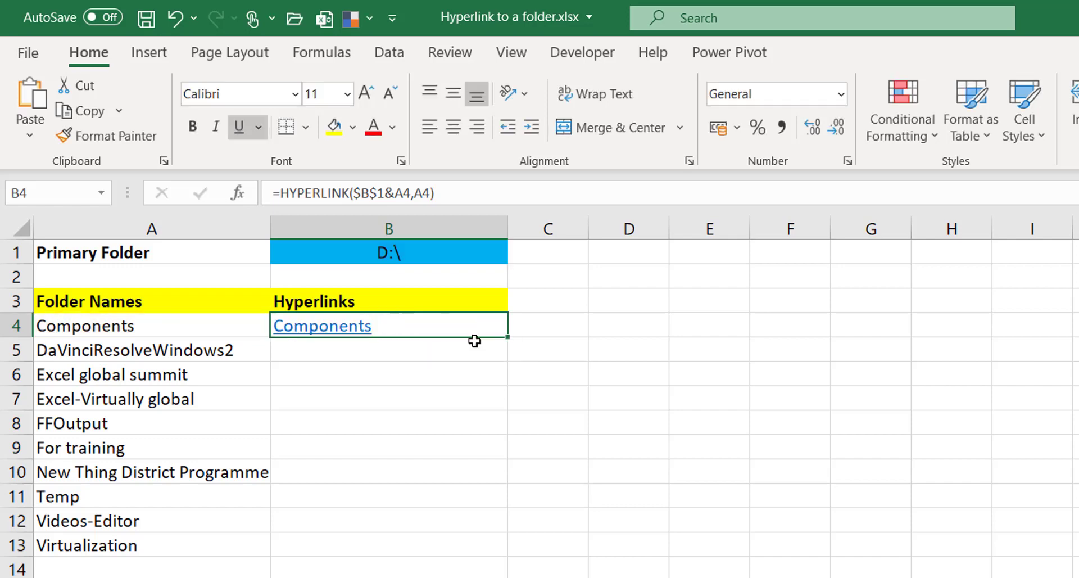
pyautogui.doubleClick(508, 336)
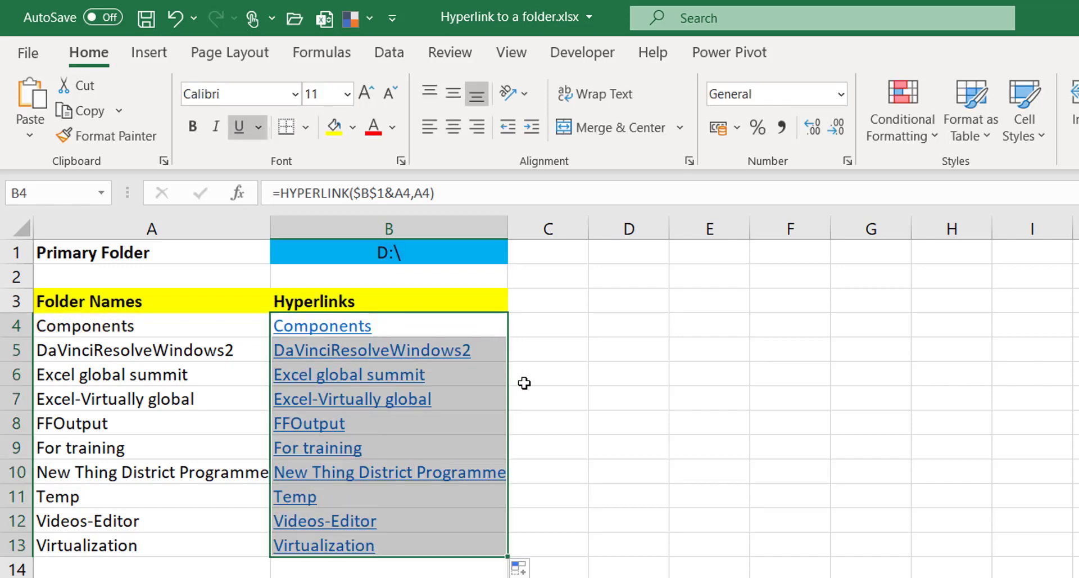
pyautogui.click(552, 415)
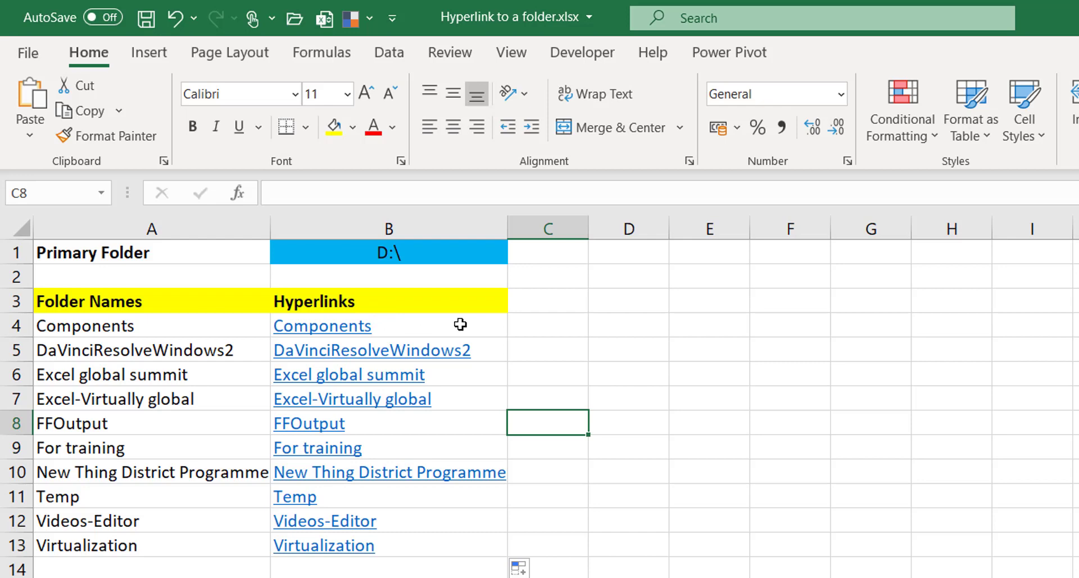
pyautogui.hotkey('ctrl', 'k')
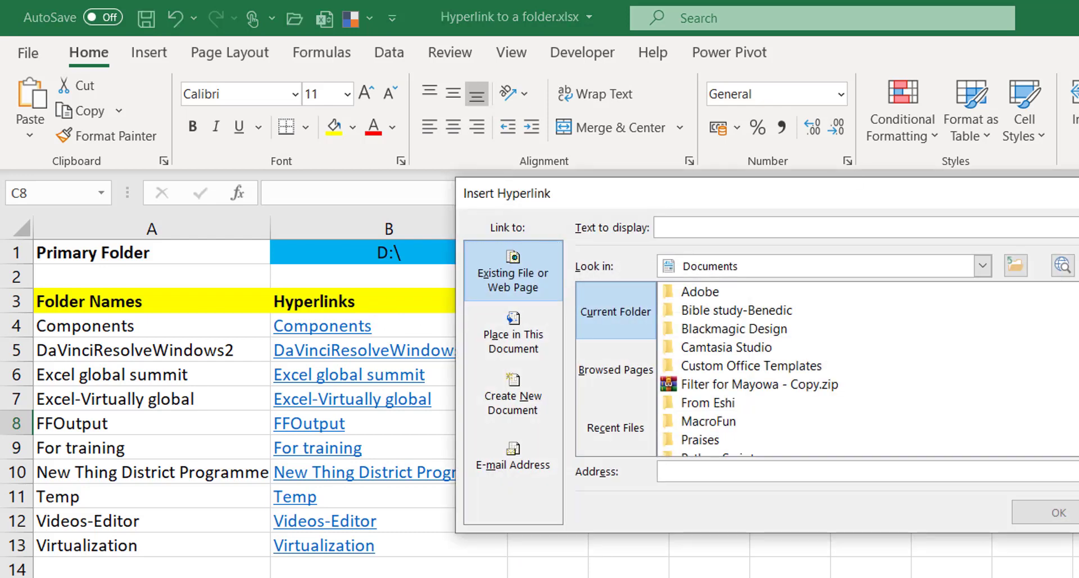
pyautogui.press('Escape')
pyautogui.click(681, 323)
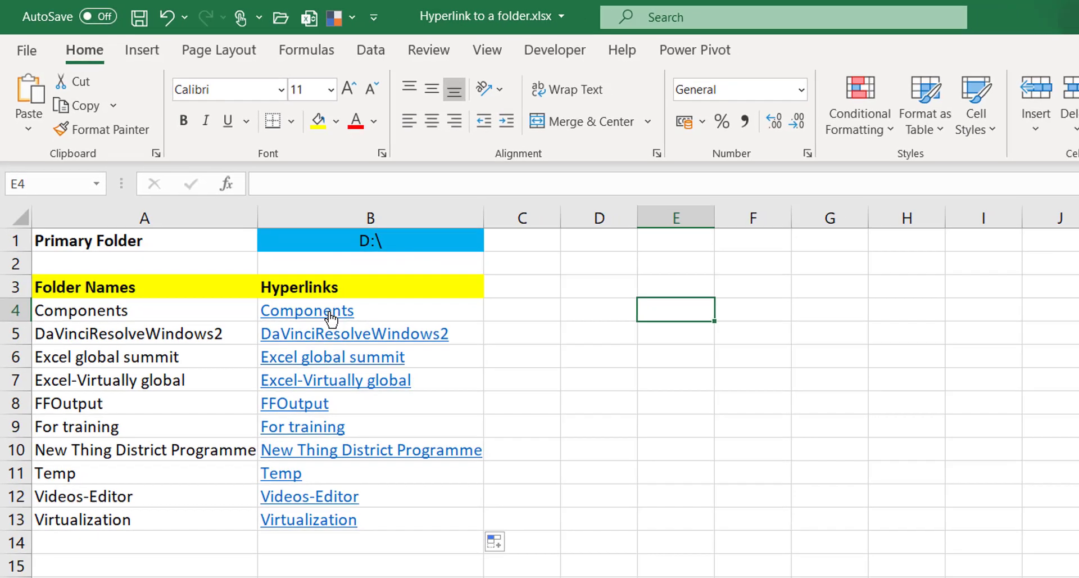
# Test the Components, DaVinciResolveWindows2 and New Thing District Programme hyperlinks by opening each folder and closing its window
pyautogui.click(365, 334)
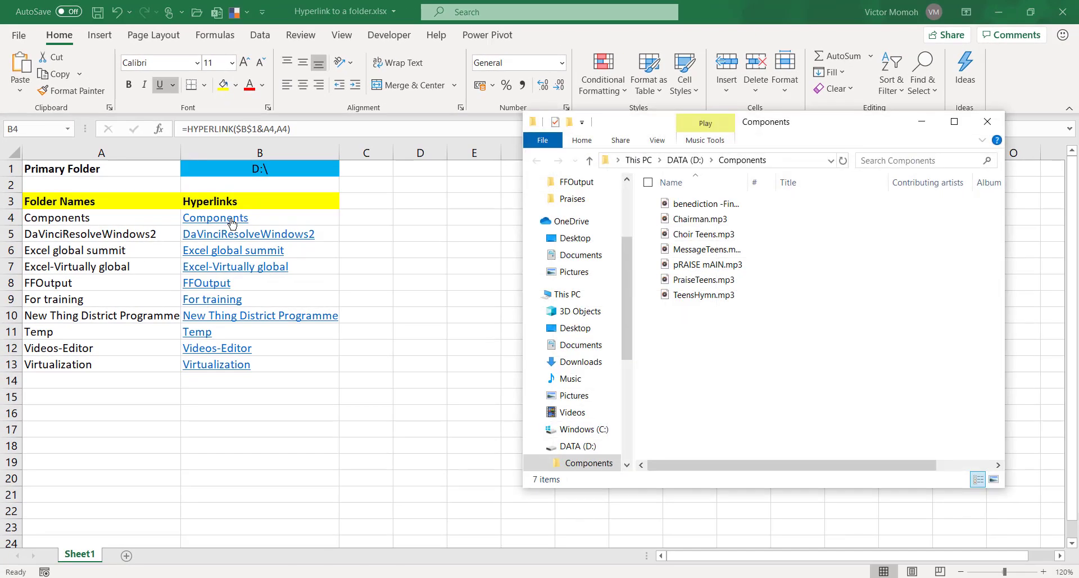
pyautogui.click(992, 128)
pyautogui.click(268, 239)
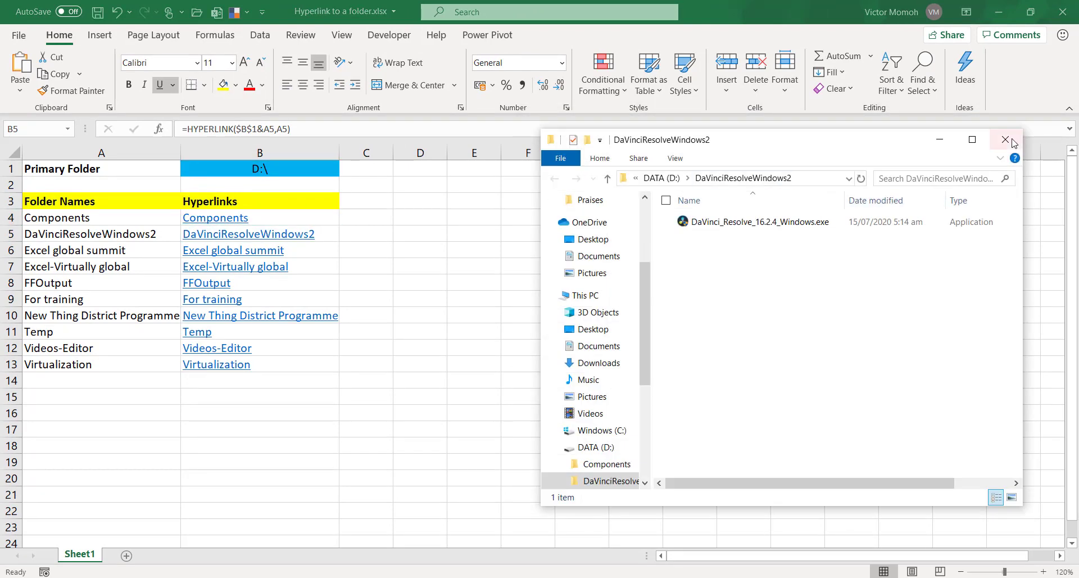
pyautogui.click(1012, 142)
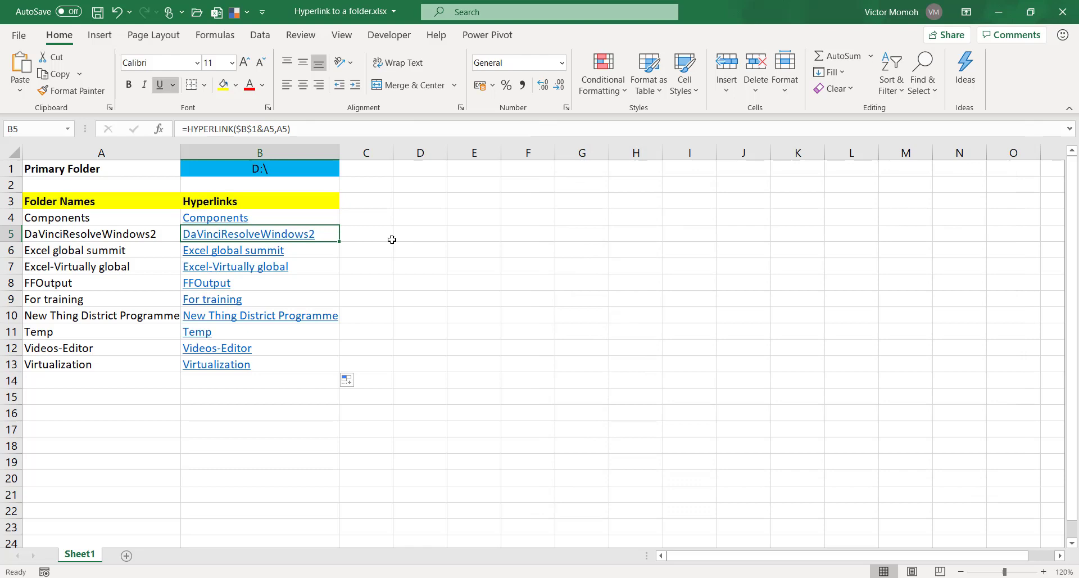
pyautogui.click(298, 320)
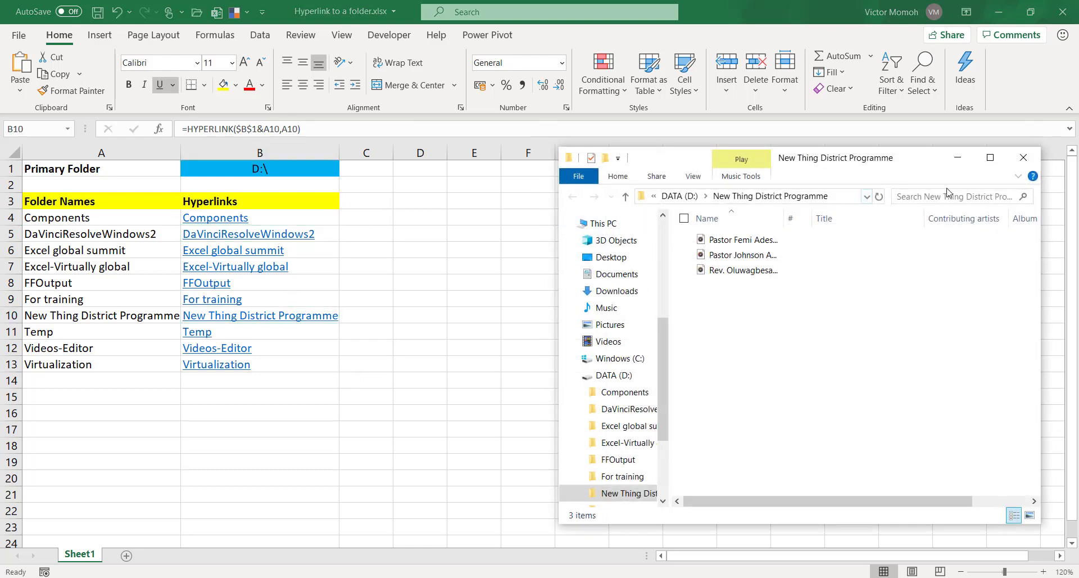
pyautogui.click(1022, 159)
pyautogui.click(509, 236)
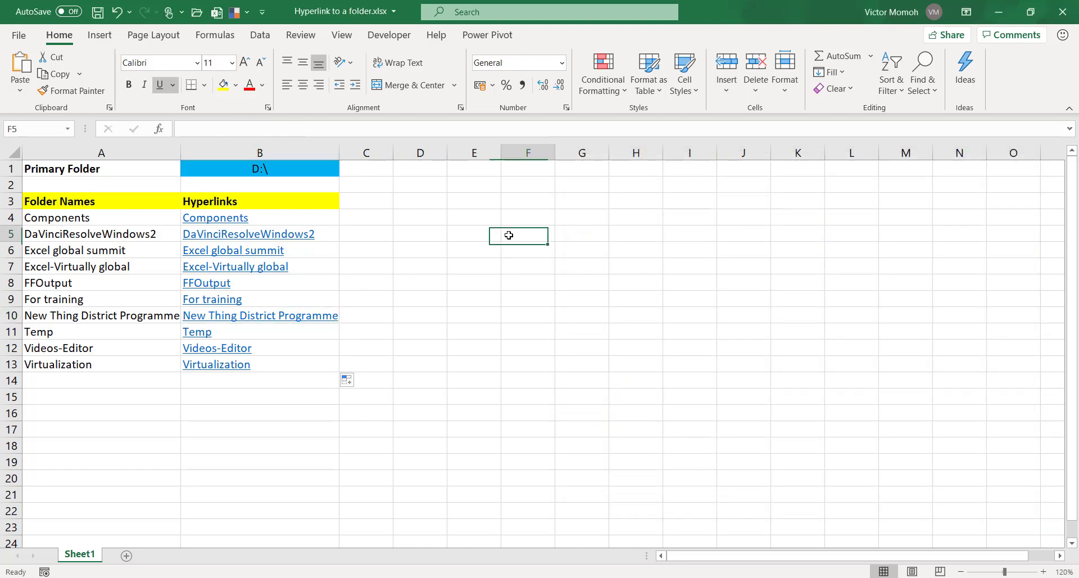
pyautogui.click(426, 231)
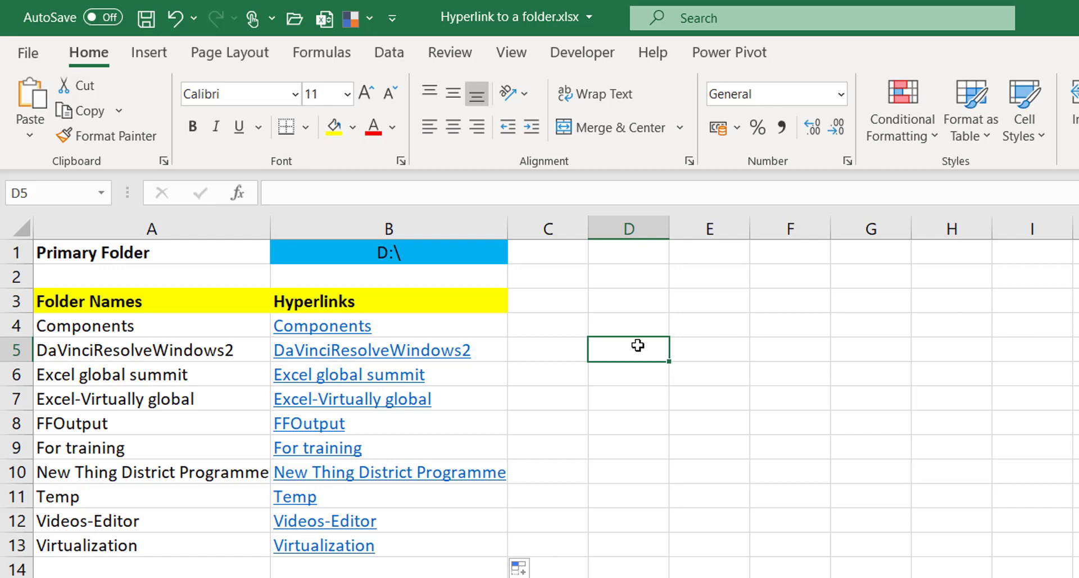
pyautogui.click(471, 254)
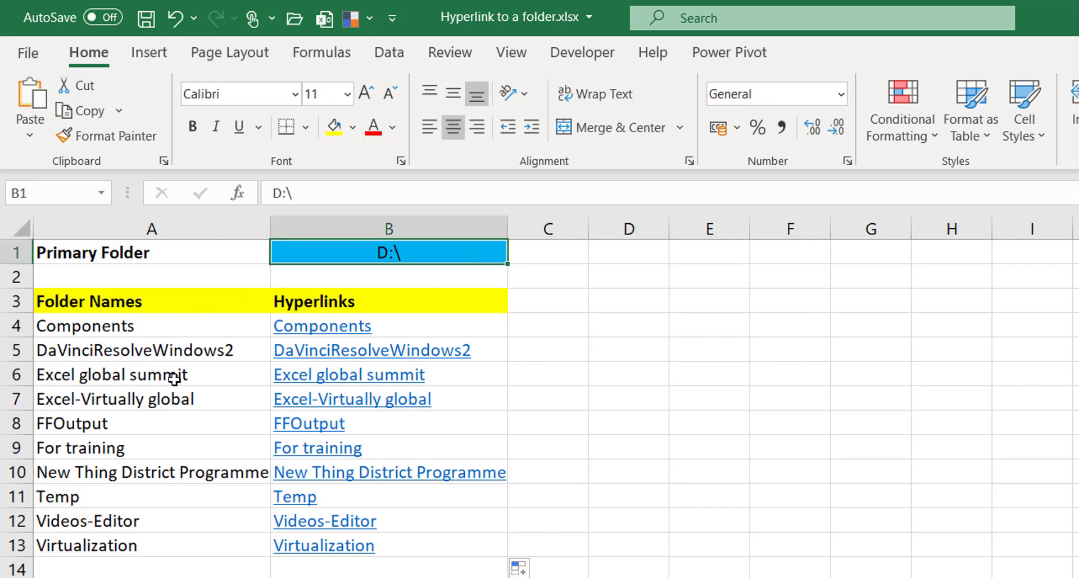